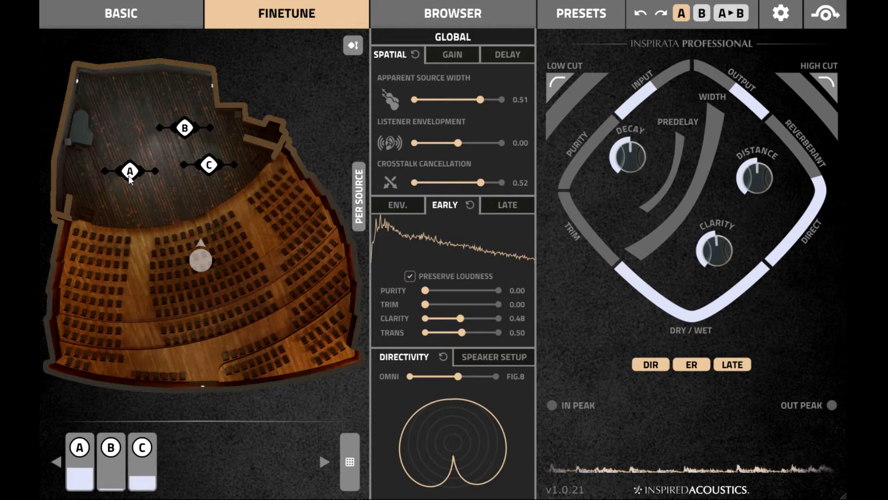
Nudge and shift sources A, B and C to new spots on the stage
left_click_drag(128, 178, 120, 175)
left_click_drag(195, 130, 186, 127)
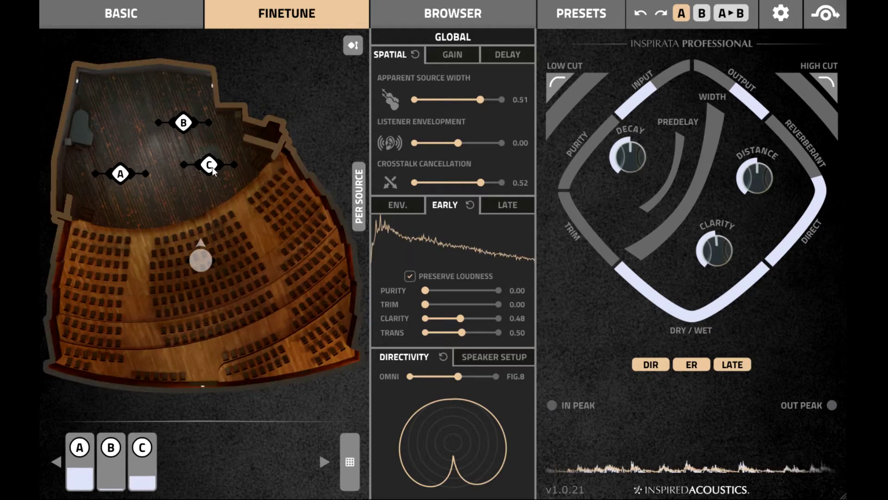
left_click(212, 170)
mouse_move(218, 170)
left_mouse_down()
mouse_move(242, 153)
mouse_move(228, 177)
left_mouse_up()
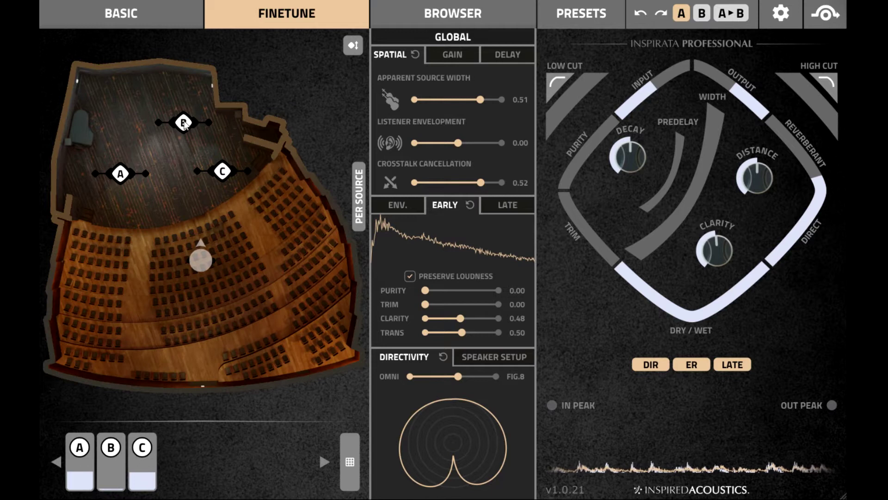
left_click_drag(184, 123, 141, 127)
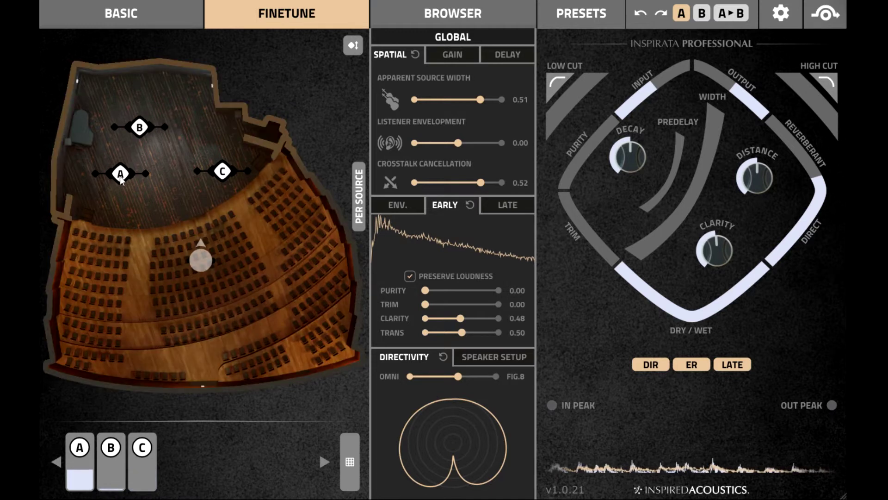
left_click_drag(122, 179, 188, 201)
Settle C at left, B at back, A at right, and pull the listener rearward
left_click_drag(228, 171, 183, 97)
mouse_move(139, 132)
left_mouse_down()
mouse_move(142, 116)
mouse_move(97, 184)
left_mouse_up()
mouse_move(192, 193)
left_mouse_down()
mouse_move(207, 146)
mouse_move(219, 149)
left_mouse_up()
left_click_drag(142, 112, 173, 193)
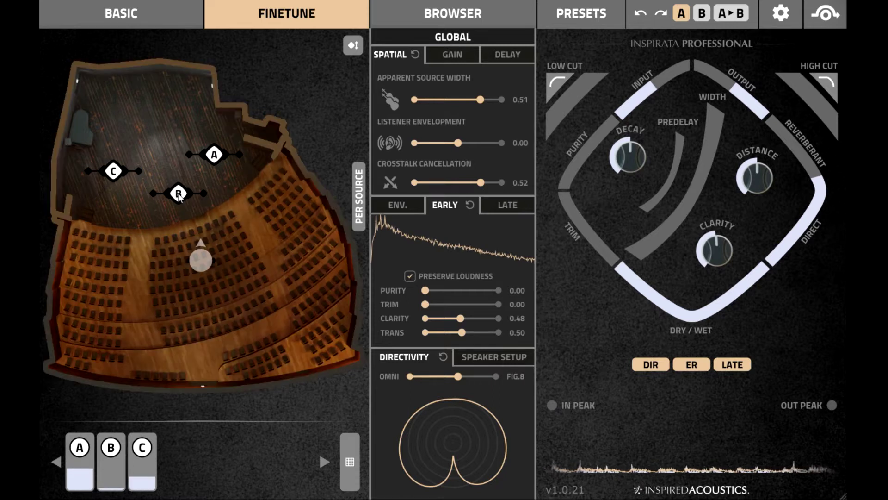
left_click_drag(177, 193, 154, 103)
left_click_drag(215, 160, 215, 166)
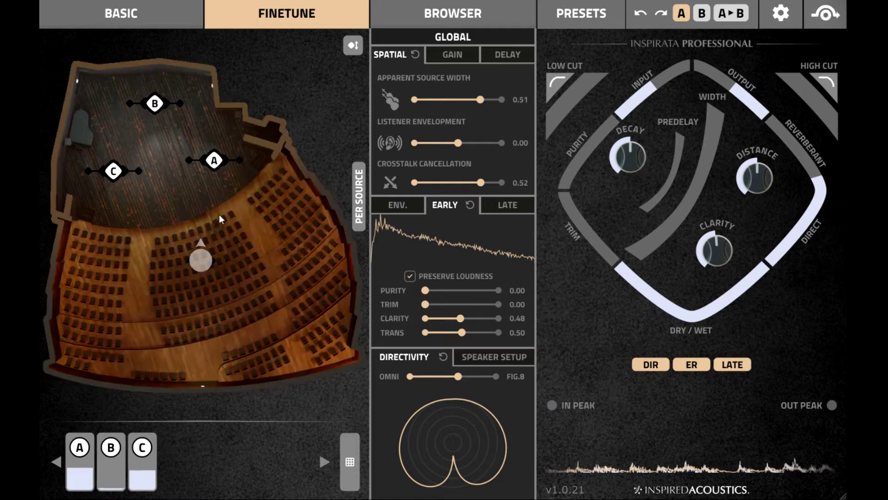
mouse_move(200, 264)
left_mouse_down()
mouse_move(180, 265)
mouse_move(141, 344)
mouse_move(213, 361)
left_mouse_up()
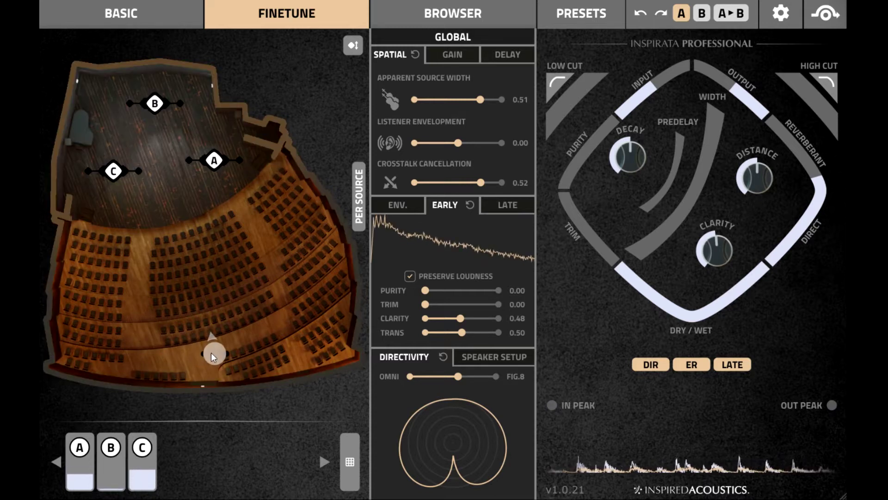
Place the listener mid-stalls and rotate it through other directions until it faces the stage
mouse_move(212, 351)
left_mouse_down()
mouse_move(274, 253)
mouse_move(204, 252)
left_mouse_up()
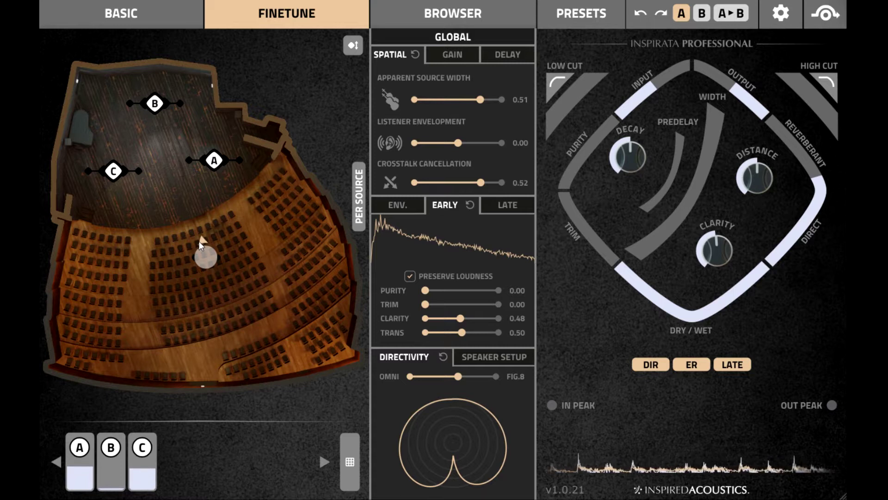
left_click_drag(201, 242, 195, 253)
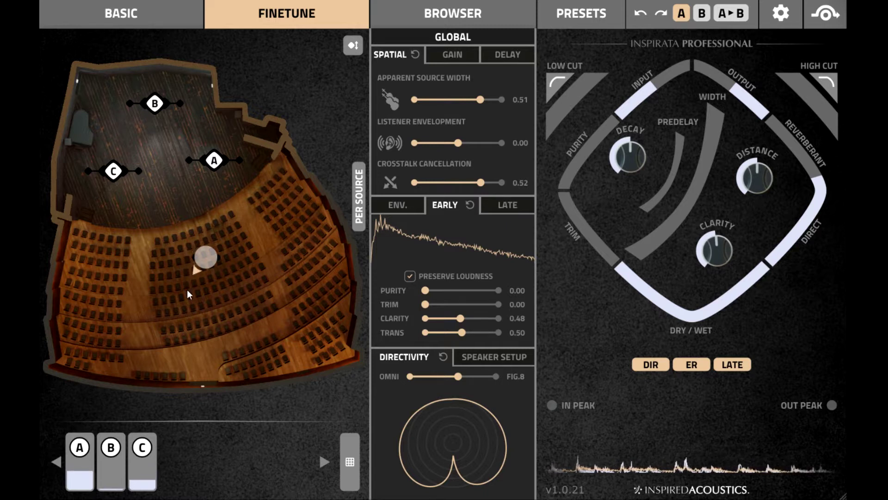
left_click_drag(187, 296, 192, 315)
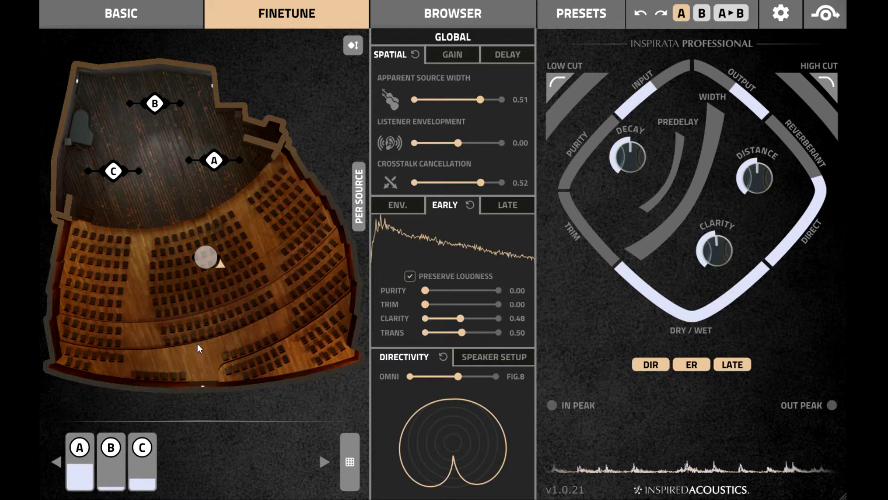
mouse_move(192, 315)
left_mouse_down()
mouse_move(202, 391)
mouse_move(253, 372)
left_mouse_up()
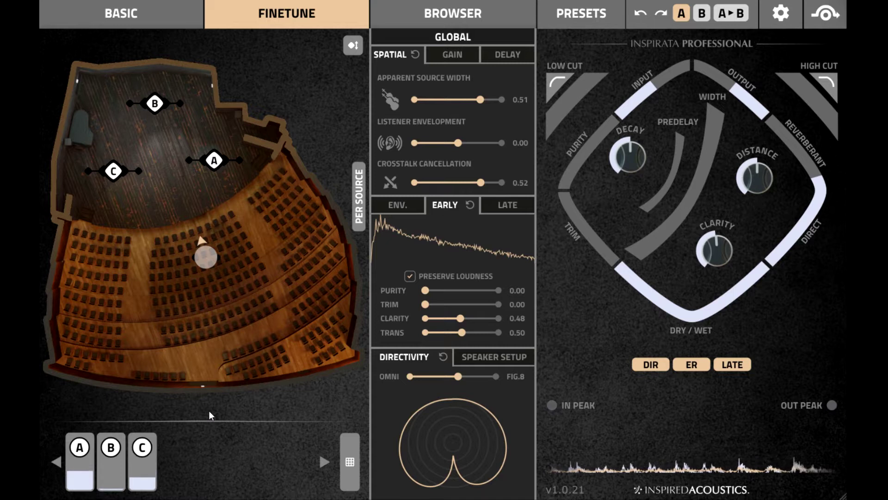
With markers briefly shrunk, shift source B left, then bring up the Routing Matrix
left_click(353, 47)
mouse_move(154, 103)
left_mouse_down()
mouse_move(123, 154)
mouse_move(123, 171)
mouse_move(147, 106)
left_mouse_up()
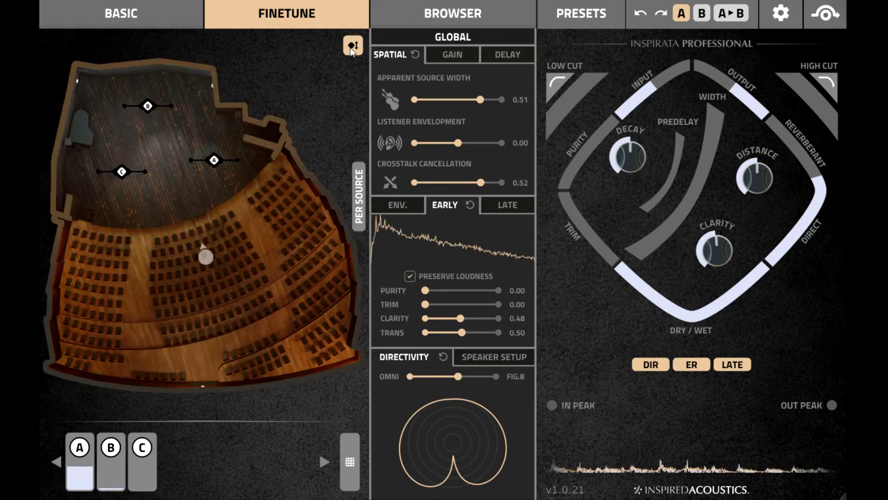
left_click(351, 47)
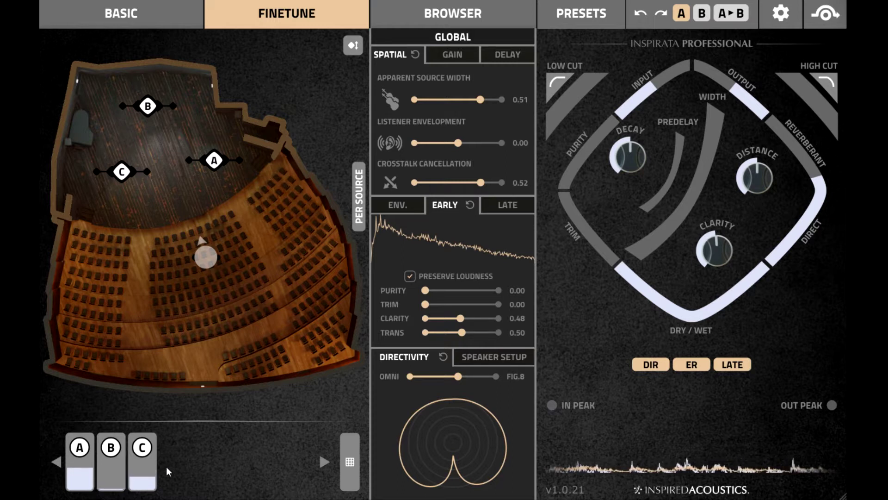
left_click(351, 481)
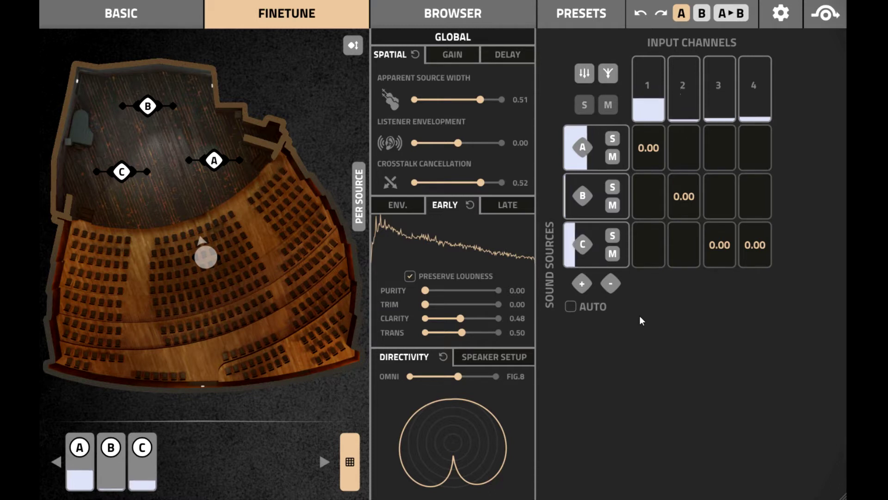
Add sources D and E, then remove both again
left_click(582, 285)
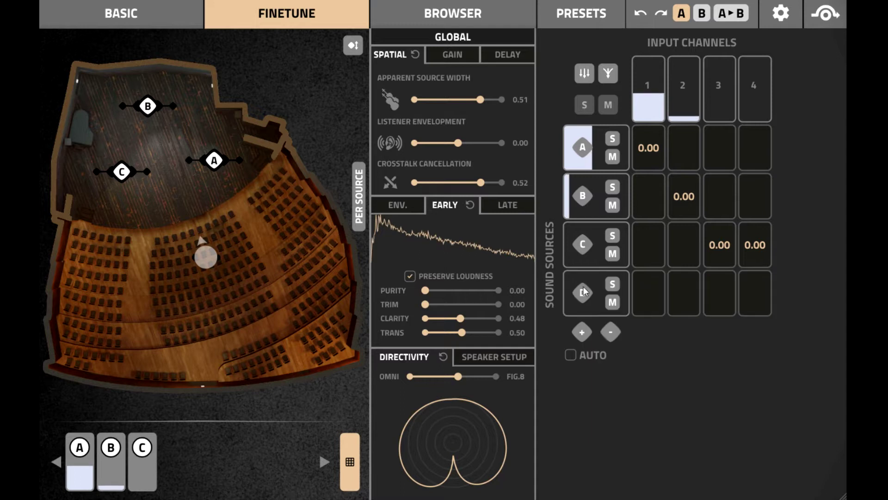
left_click(583, 331)
left_click(612, 381)
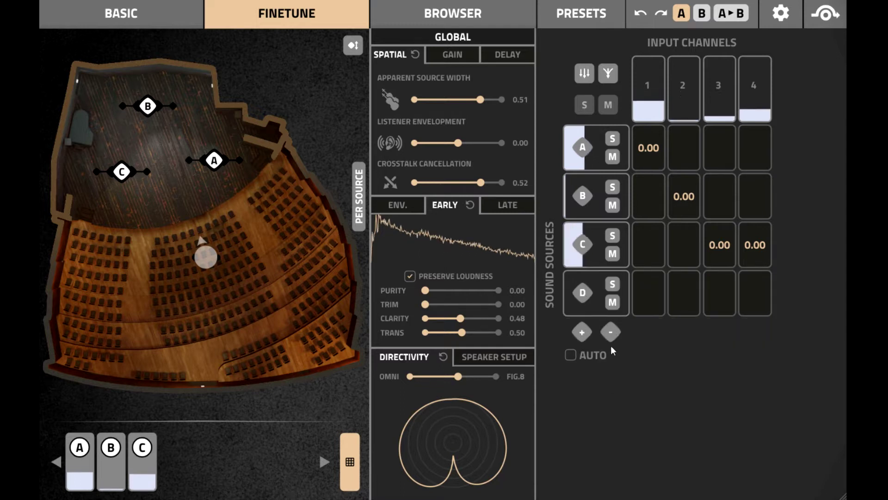
left_click(611, 334)
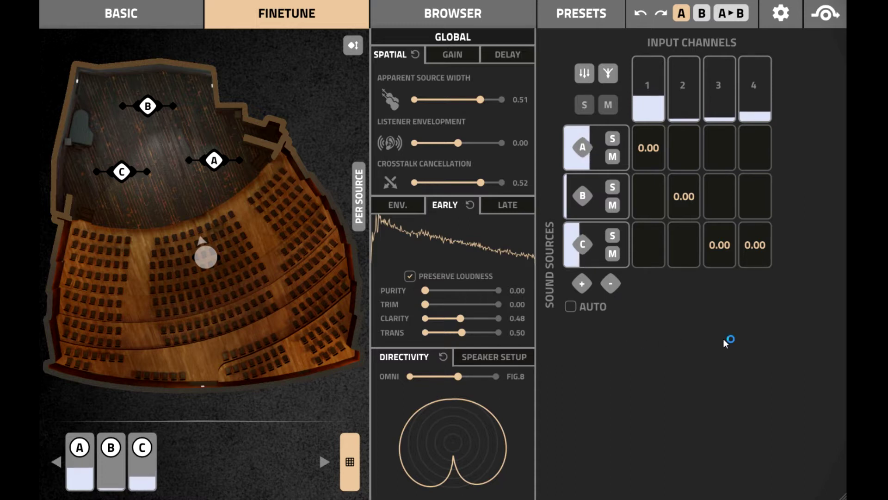
Clear the C/3, C/4 and B/2 routing cells, leaving only A/1
left_click(726, 246)
left_click(750, 245)
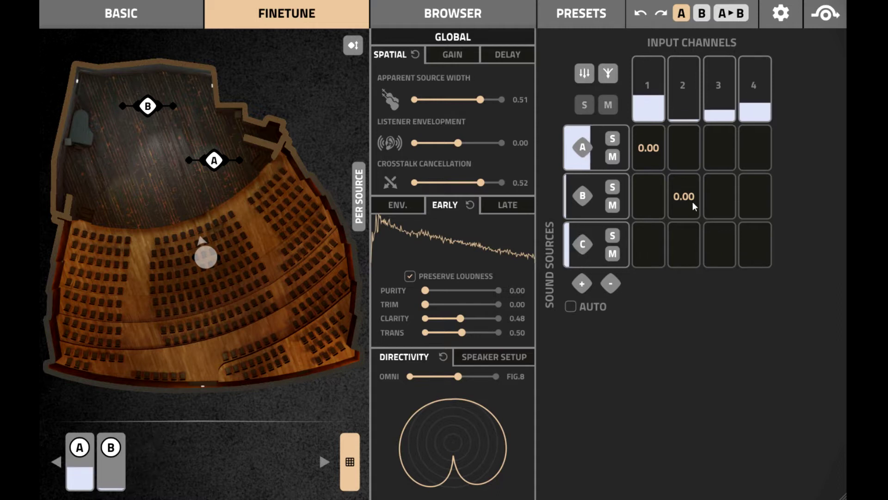
left_click(683, 196)
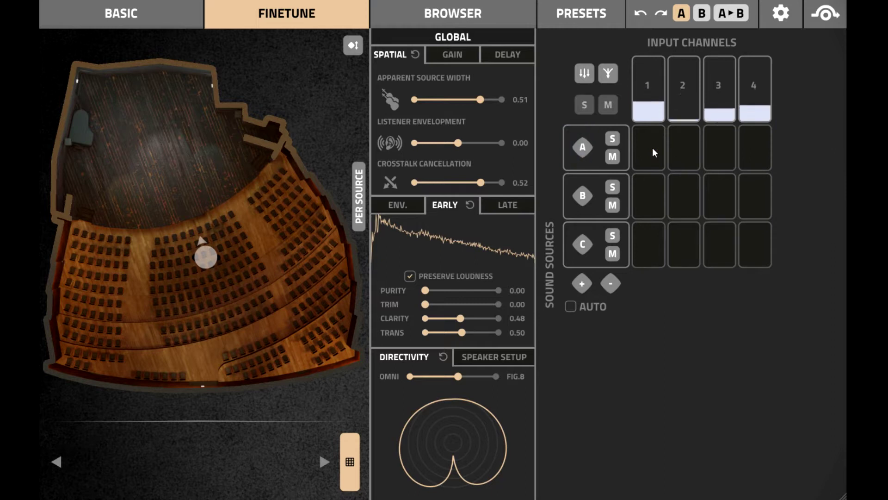
Route input 1 to source A, test its gain, and reset it to 0.00
left_click(652, 148)
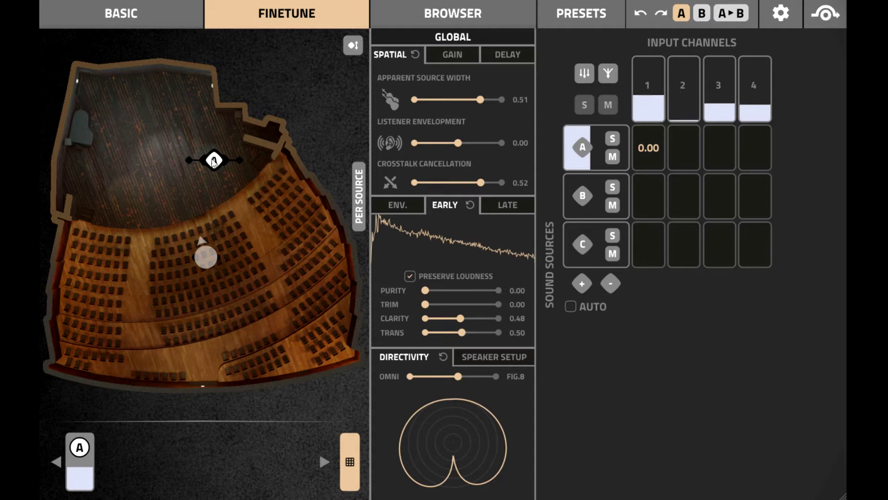
left_click_drag(214, 161, 209, 152)
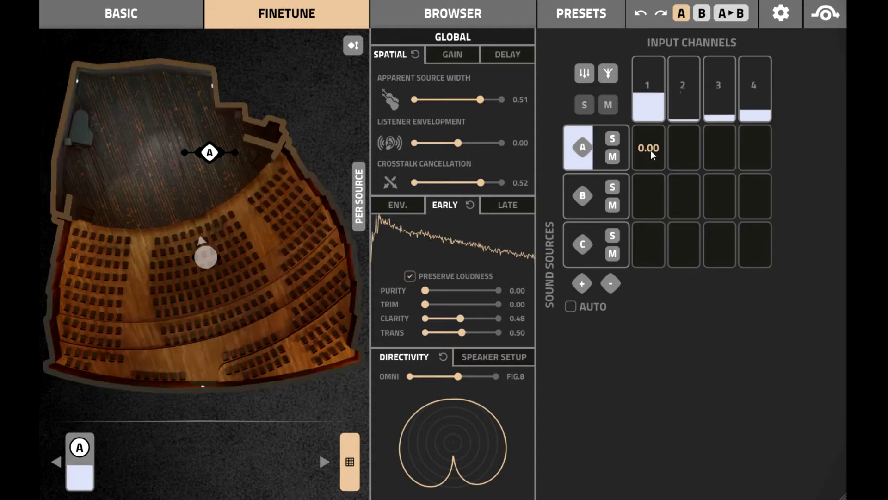
left_click_drag(652, 151, 650, 159)
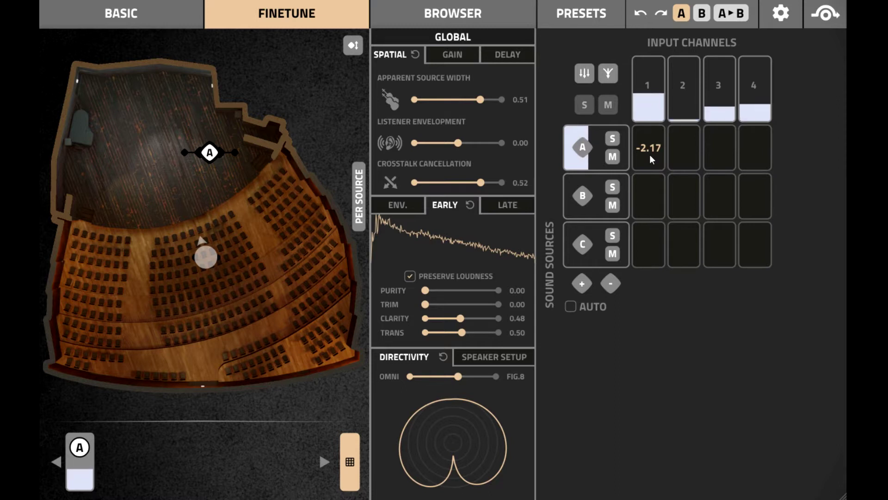
double_click(650, 155)
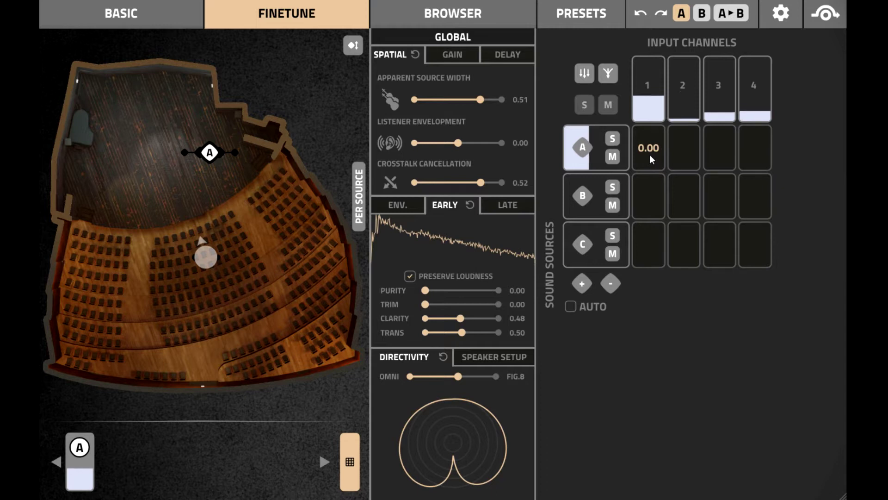
Route input 2 to source B and inputs 3 and 4 to source C
left_click(684, 196)
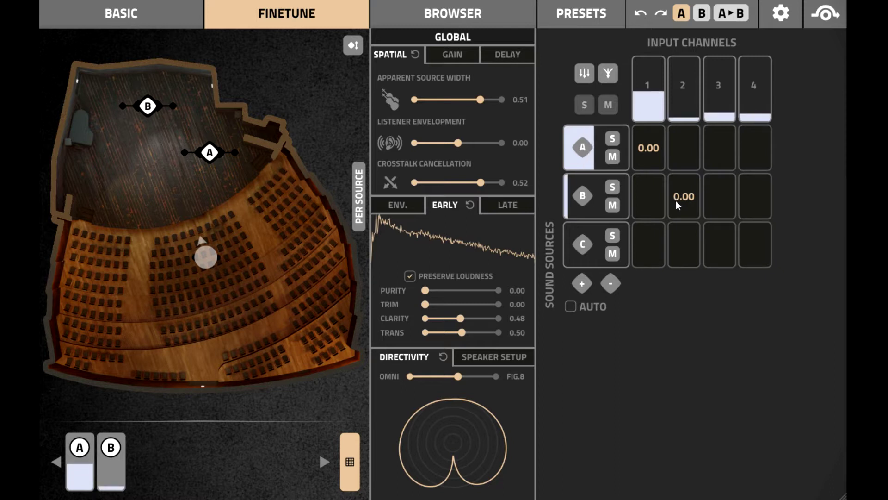
left_click(723, 246)
left_click(754, 252)
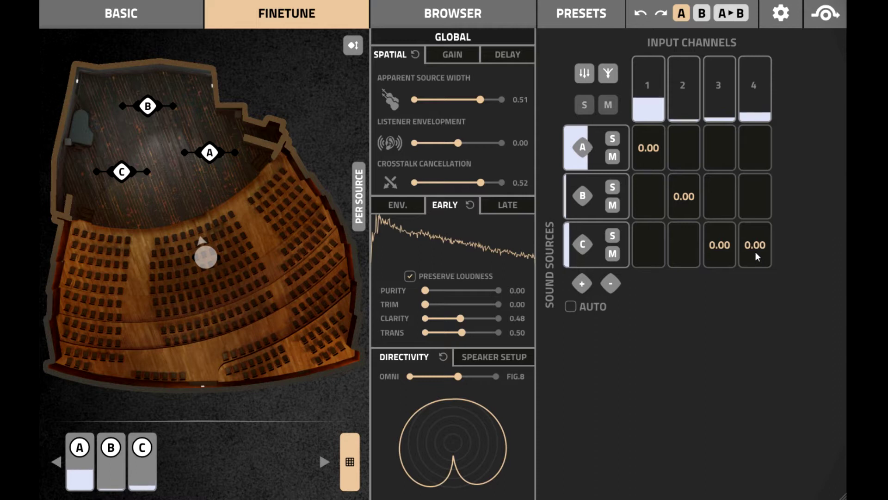
left_click_drag(123, 171, 136, 154)
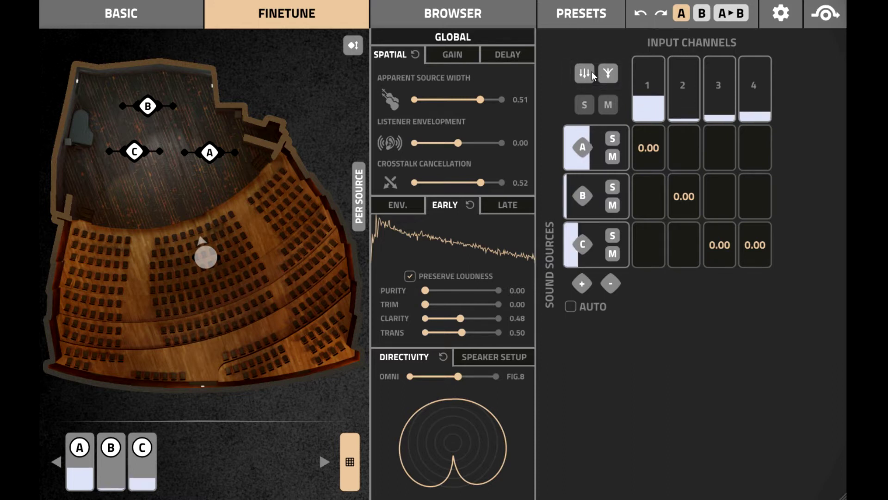
Add source D on channel 4, then route all four inputs to source A near centre
left_click(592, 71)
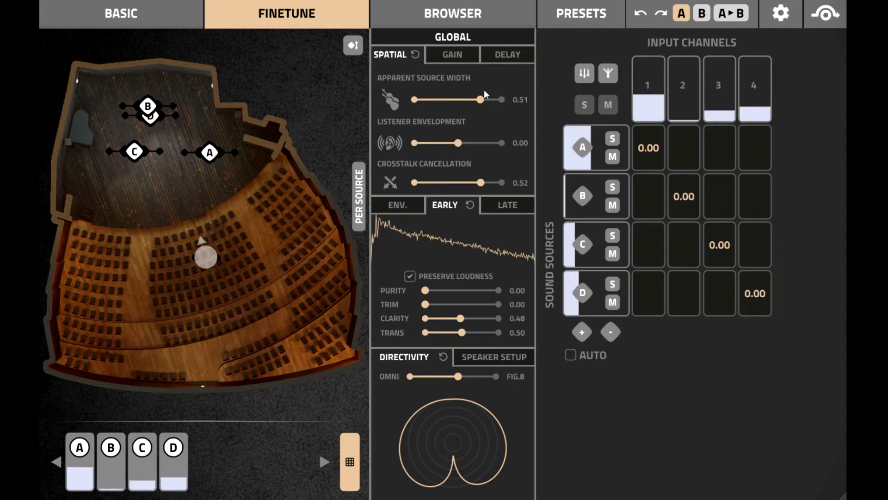
left_click_drag(149, 117, 193, 135)
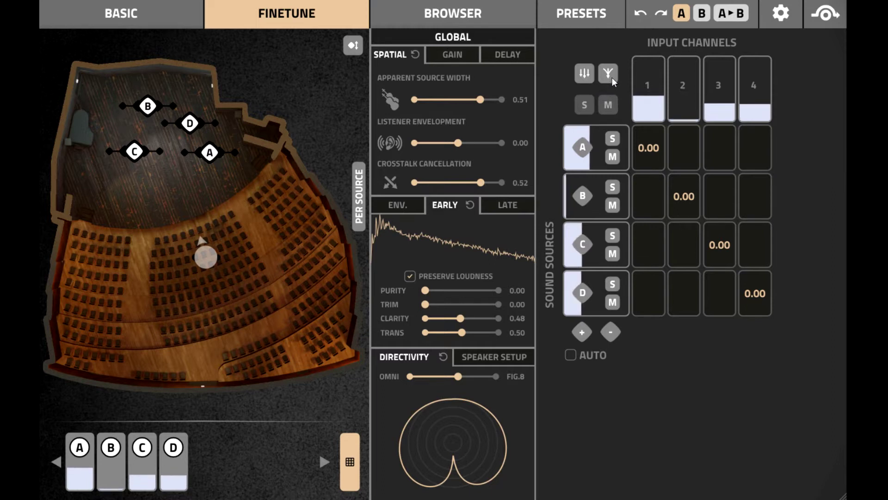
left_click(611, 77)
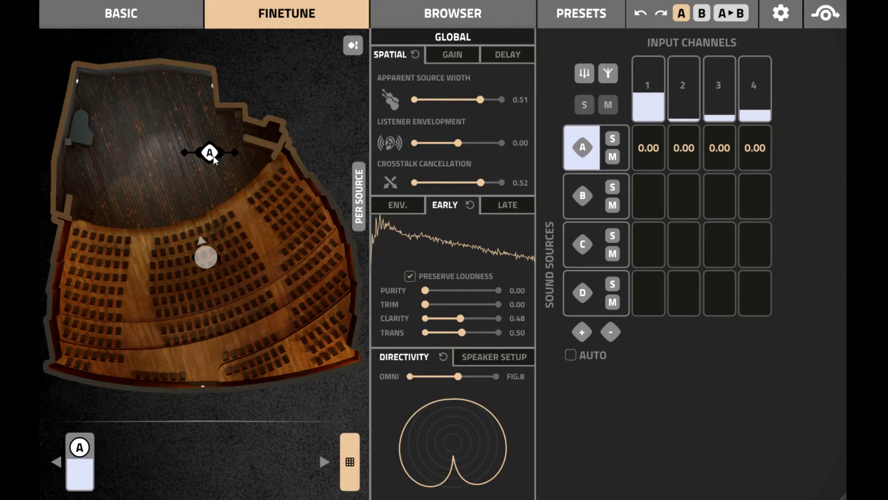
mouse_move(210, 153)
left_mouse_down()
mouse_move(161, 131)
mouse_move(164, 157)
left_mouse_up()
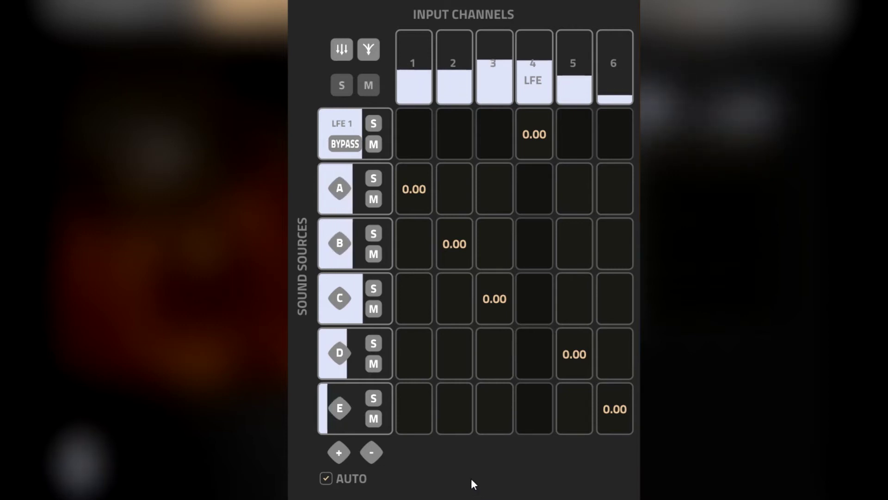
Set the LFE 1 input channel to bypass room simulation
left_click(345, 143)
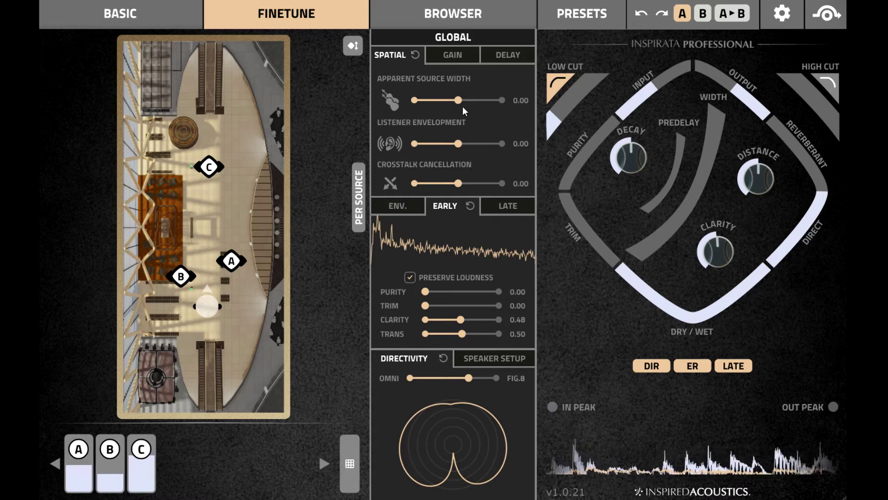
Try source width, envelopment (up to 0.82) and crosstalk values, then bring them back near zero
mouse_move(460, 99)
left_mouse_down()
mouse_move(484, 100)
mouse_move(454, 105)
left_mouse_up()
mouse_move(459, 139)
left_mouse_down()
mouse_move(492, 151)
mouse_move(458, 146)
left_mouse_up()
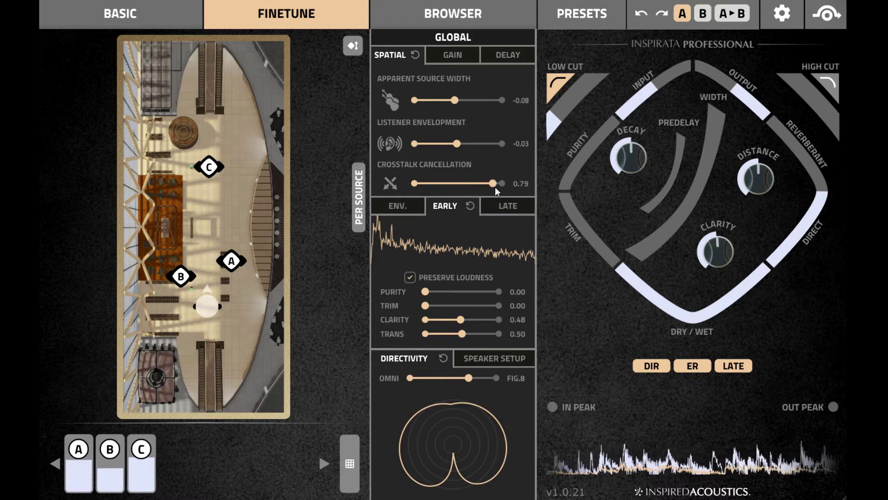
mouse_move(495, 187)
left_mouse_down()
mouse_move(448, 185)
mouse_move(501, 193)
left_mouse_up()
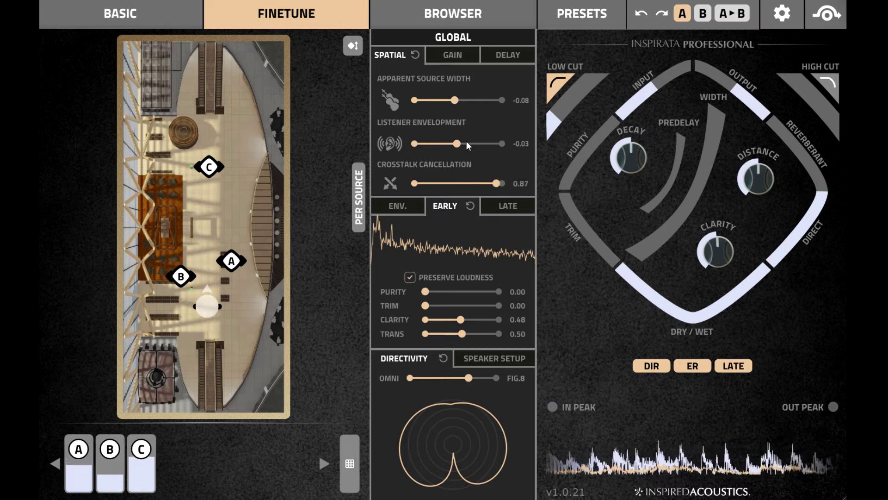
left_click_drag(462, 141, 494, 143)
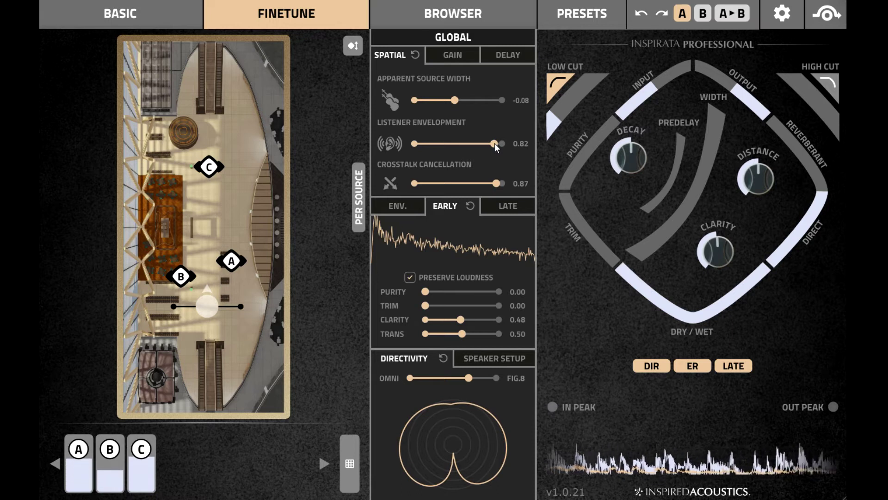
left_click_drag(495, 143, 461, 147)
left_click_drag(456, 99, 497, 100)
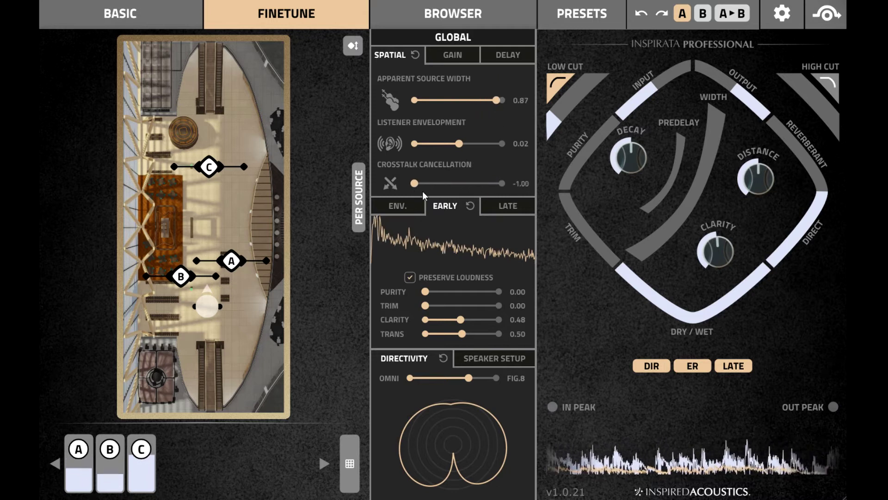
left_click_drag(429, 191, 495, 188)
left_click_drag(495, 99, 460, 99)
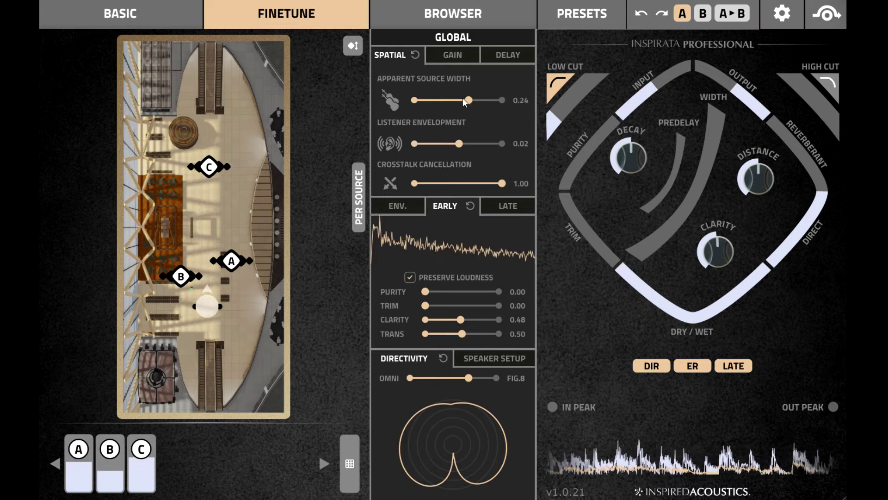
mouse_move(462, 144)
left_mouse_down()
mouse_move(485, 147)
mouse_move(460, 153)
left_mouse_up()
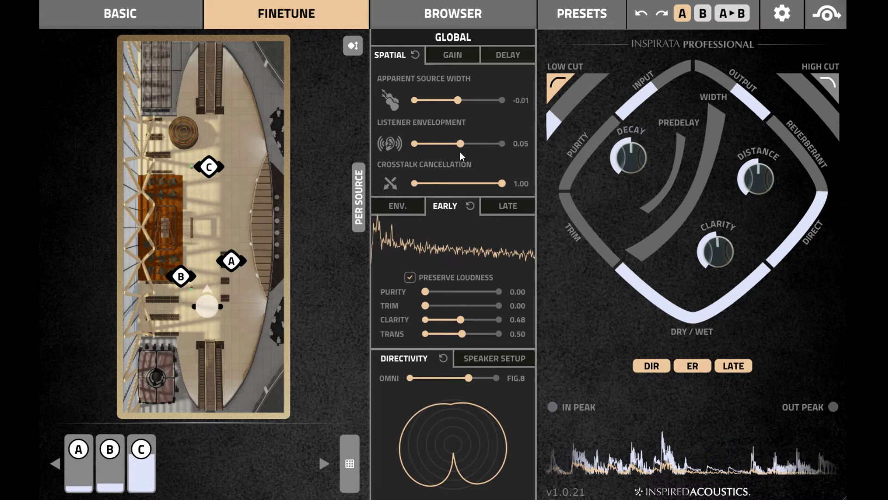
Reset spatial settings, link direct, early and late gains at 0.83, and choose Equal balance
left_click(415, 55)
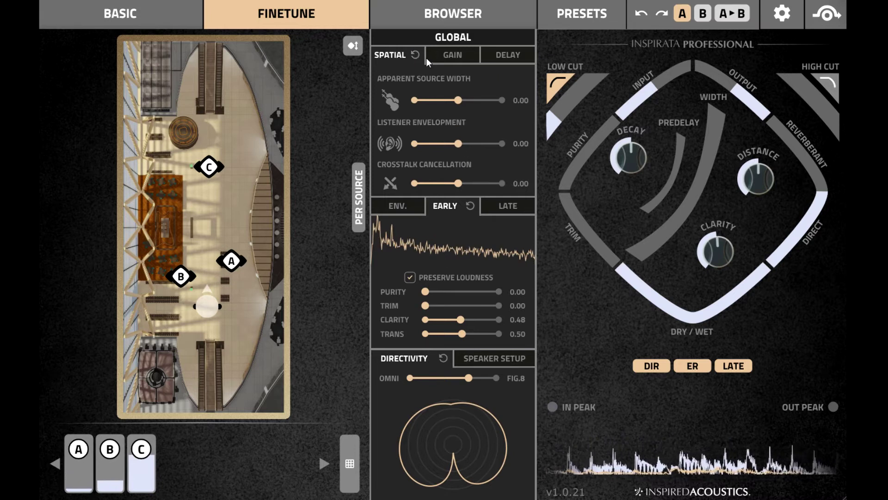
left_click(463, 58)
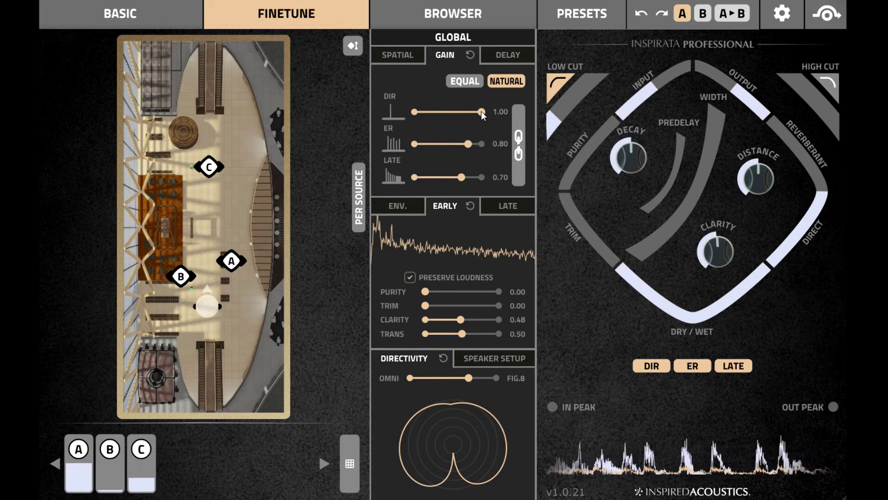
left_click_drag(481, 111, 422, 115)
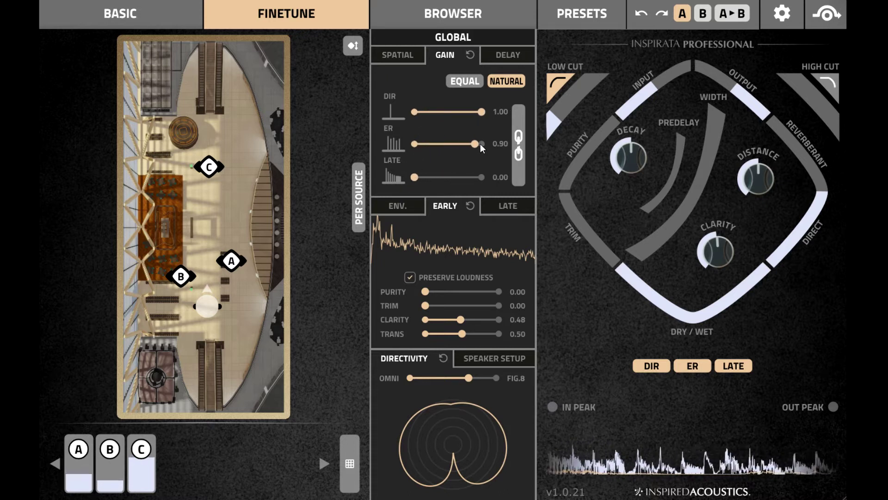
left_click(518, 180)
mouse_move(474, 142)
left_mouse_down()
mouse_move(417, 143)
mouse_move(467, 145)
left_mouse_up()
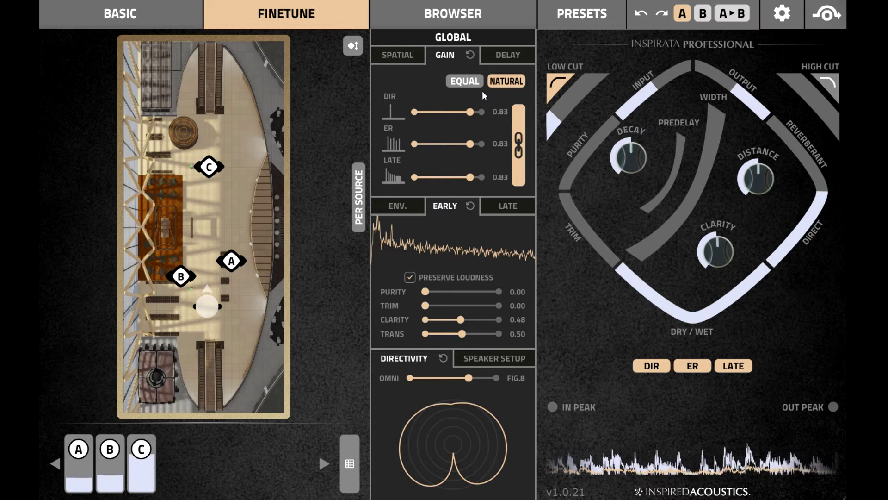
left_click(478, 83)
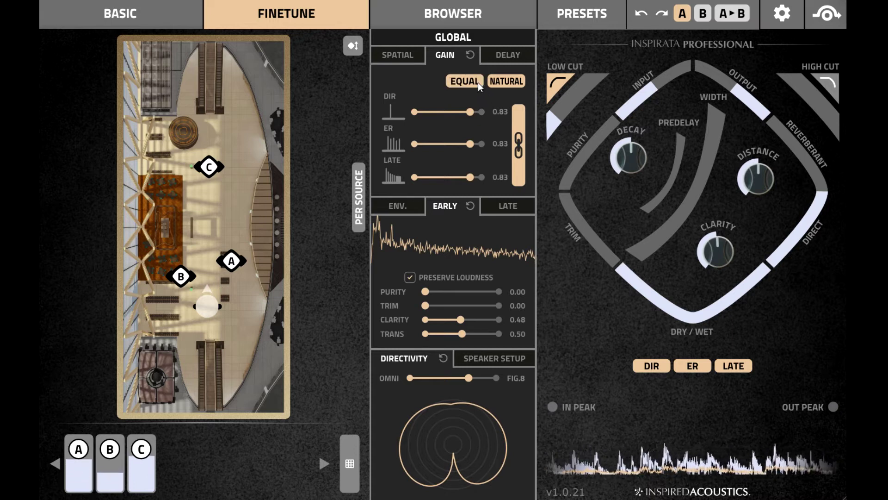
Restore Natural gain balance, then step propagation delay through Natural and Minimum to Zero
left_click(510, 82)
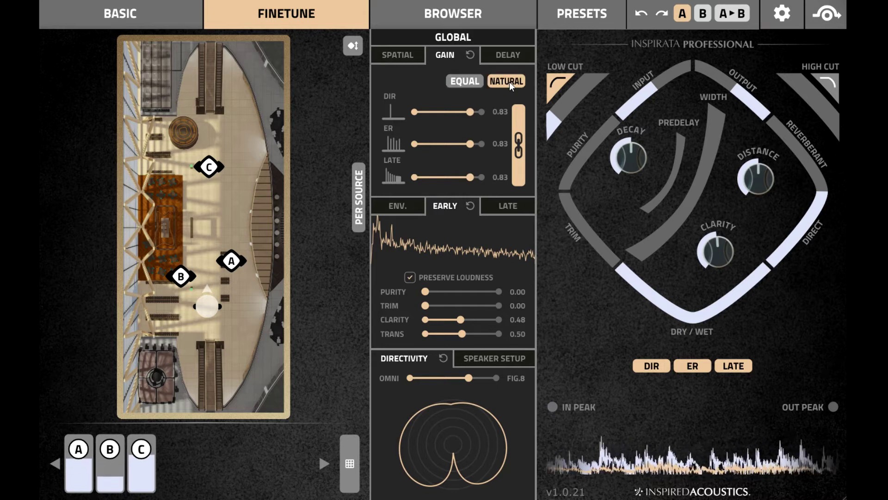
left_click(511, 55)
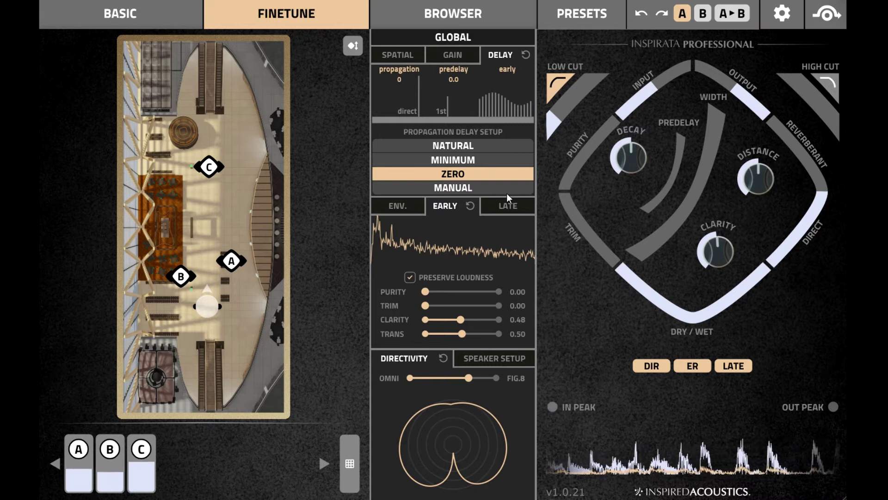
left_click(502, 146)
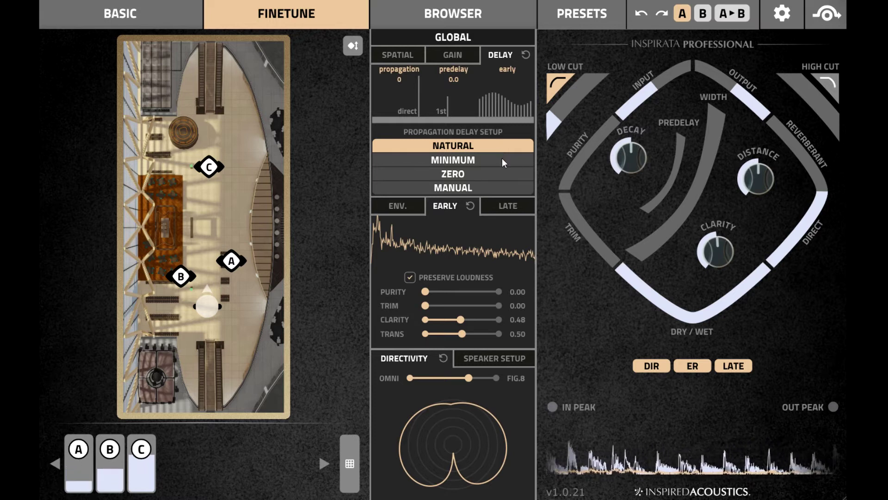
left_click(502, 162)
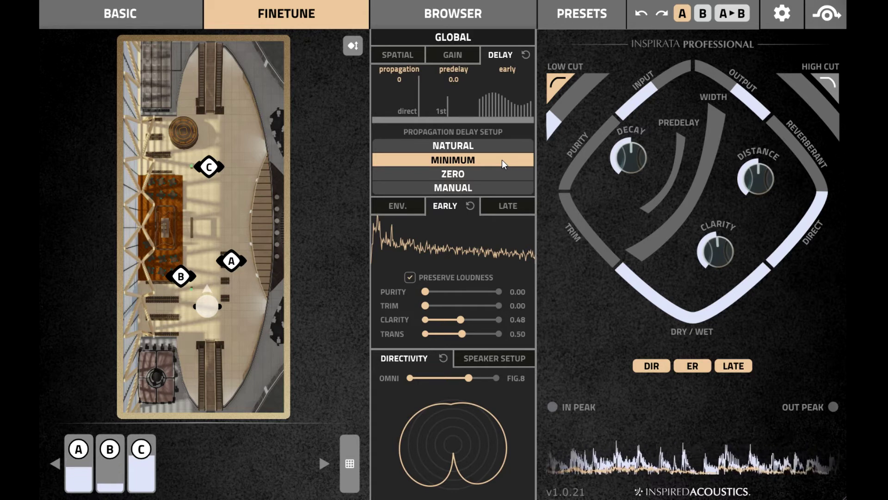
left_click(488, 173)
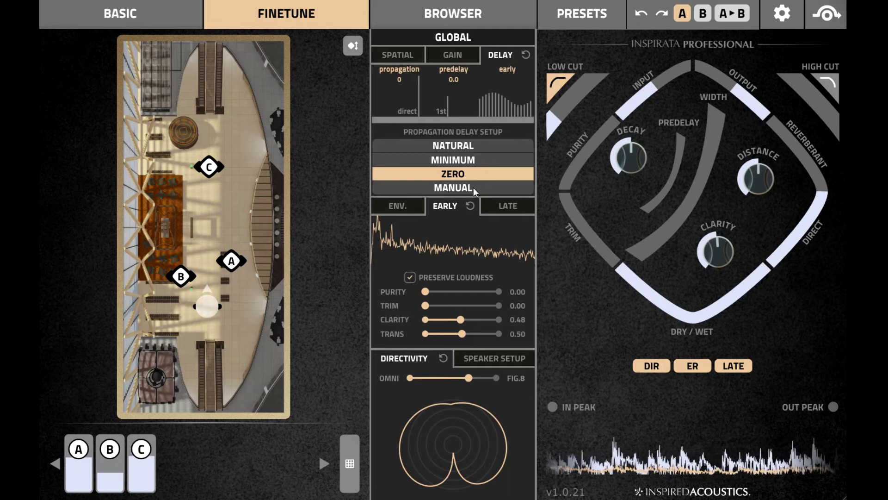
left_click(473, 188)
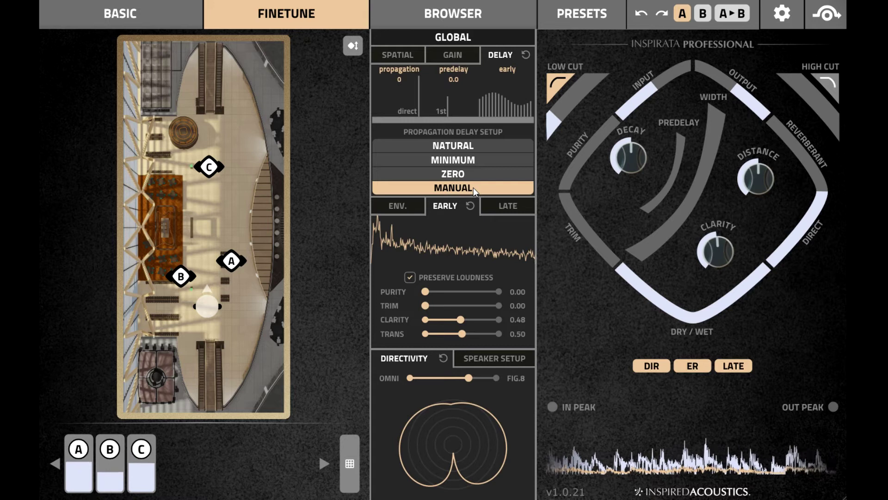
left_click(502, 142)
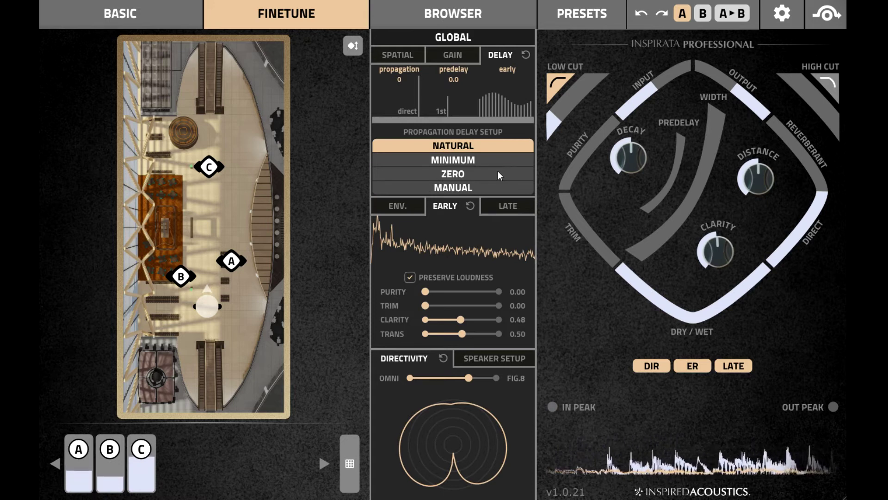
left_click(498, 170)
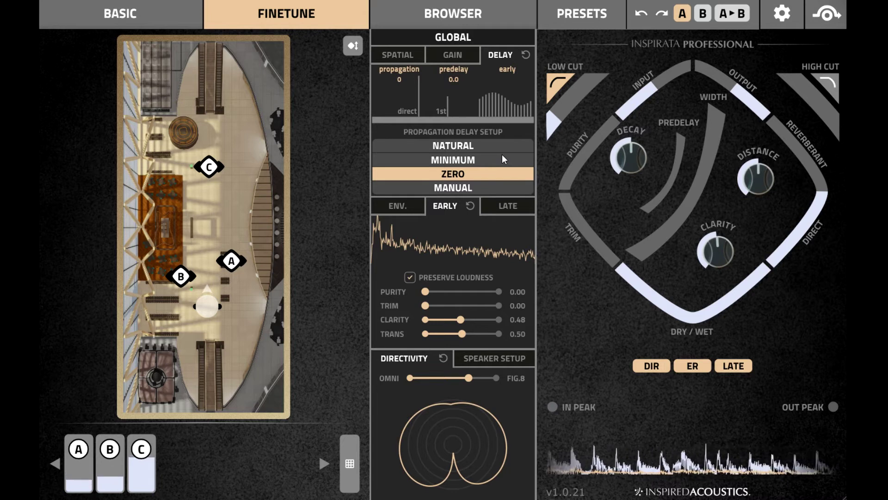
left_click(502, 156)
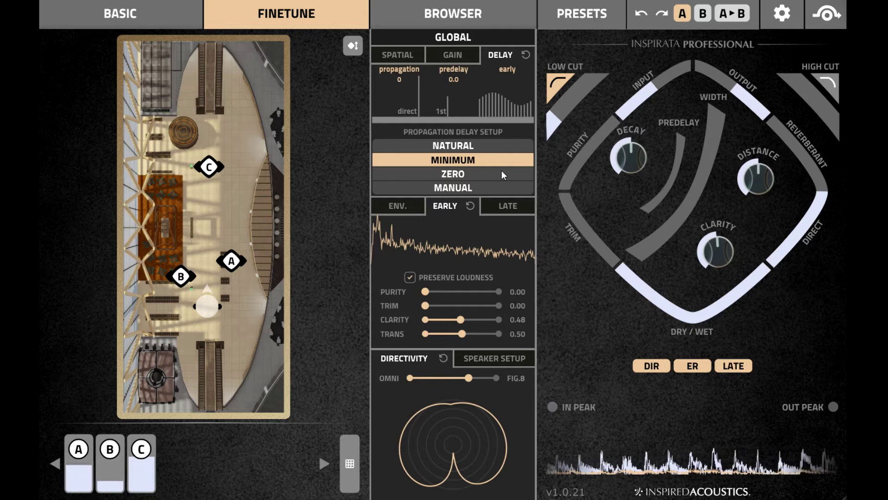
left_click(503, 174)
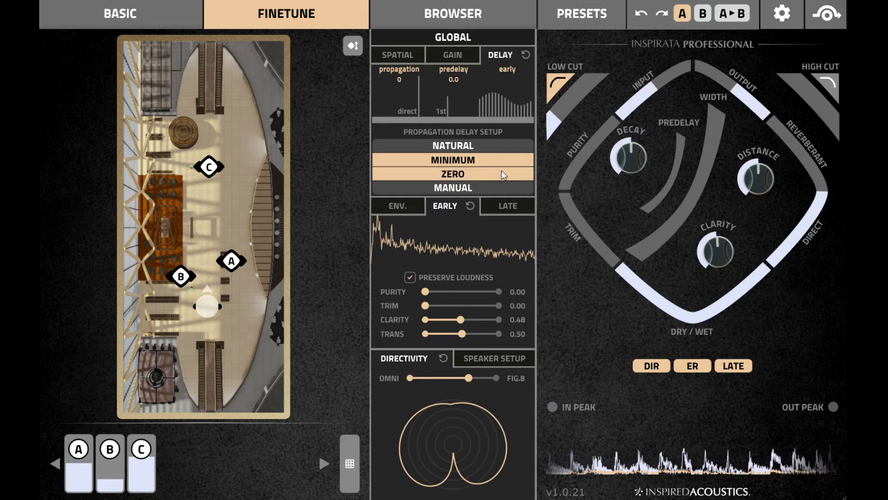
left_click(504, 145)
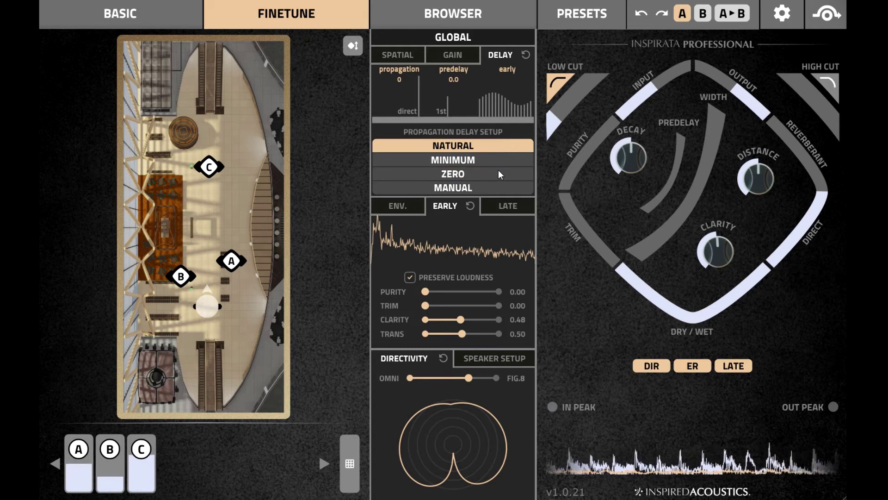
left_click(498, 171)
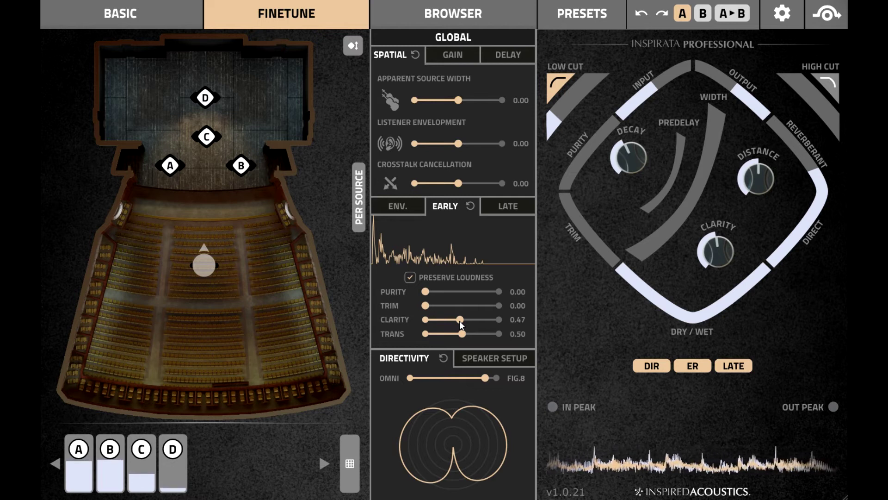
Sweep the early Clarity slider between about 0.20 and 0.76, leaving it at 0.48
left_click_drag(460, 321, 472, 320)
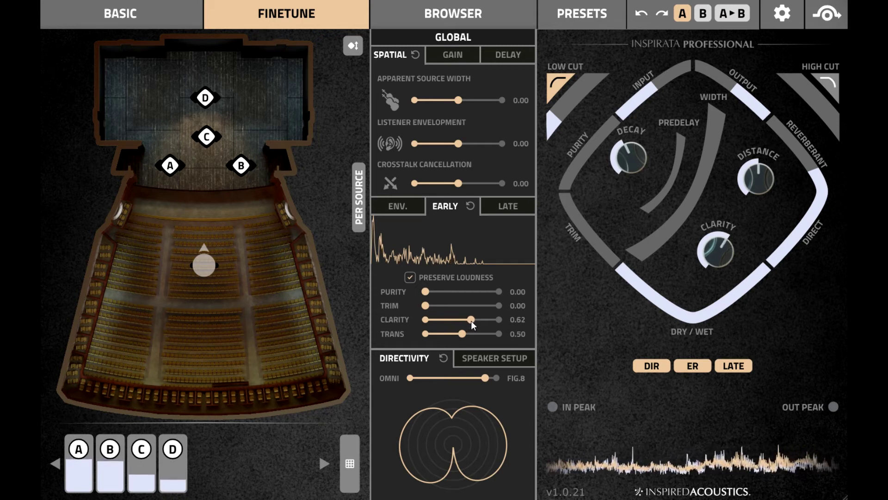
left_click_drag(471, 321, 469, 322)
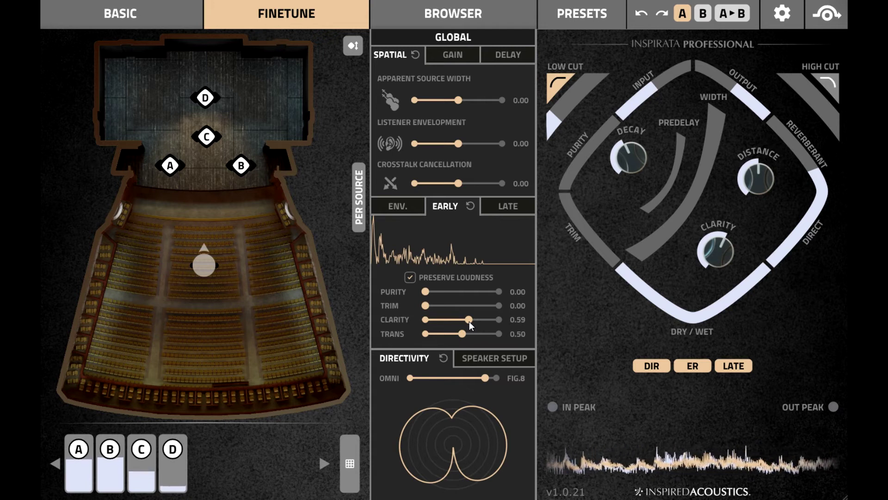
left_click_drag(469, 322, 459, 321)
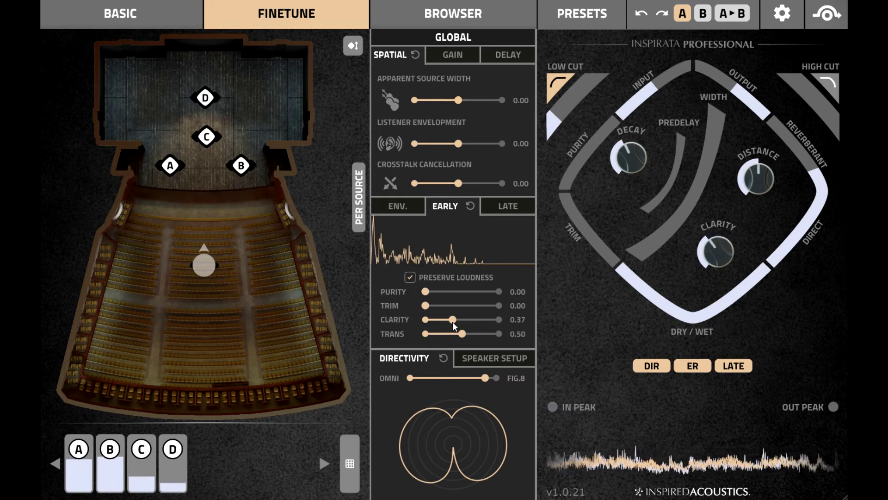
left_click_drag(452, 321, 446, 323)
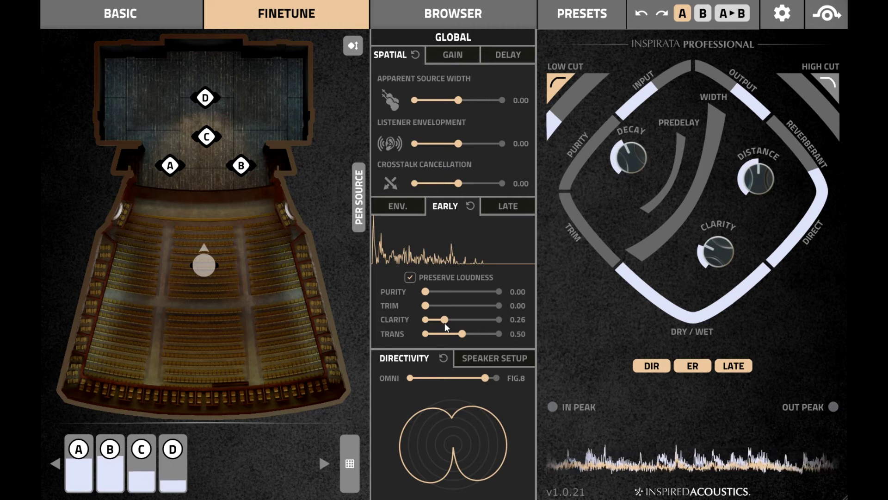
left_click_drag(446, 323, 481, 322)
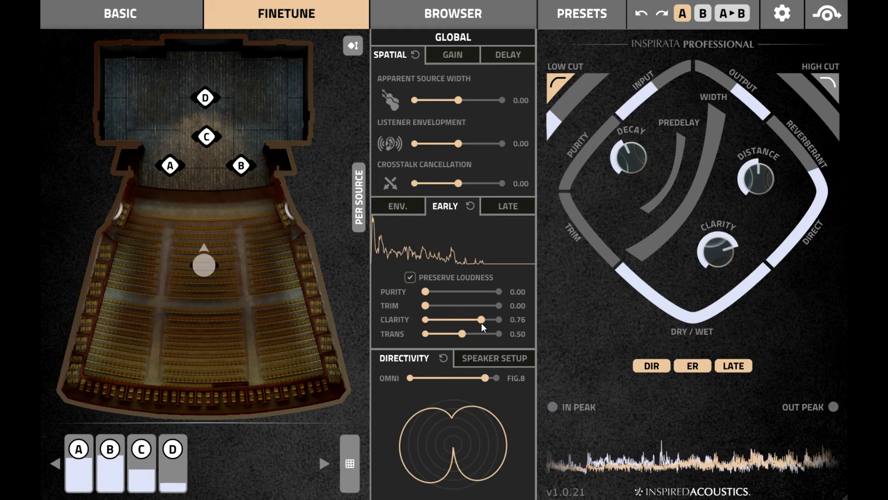
left_click_drag(481, 322, 441, 323)
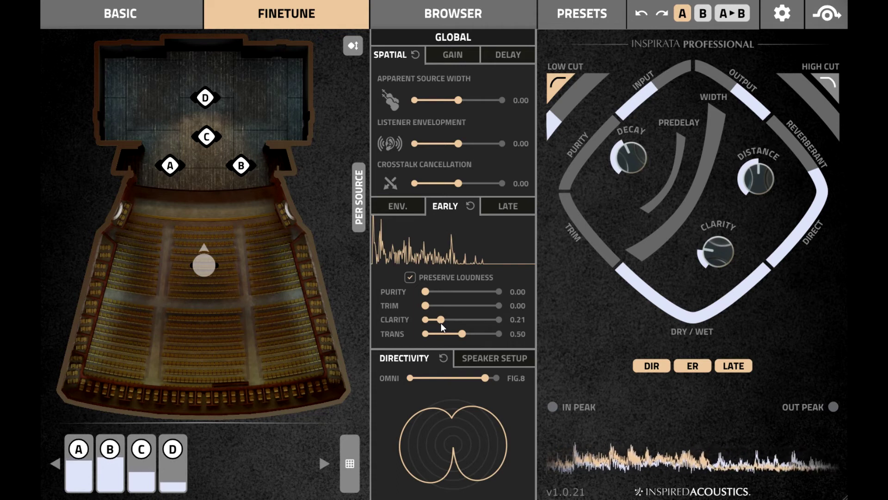
left_click_drag(442, 322, 480, 322)
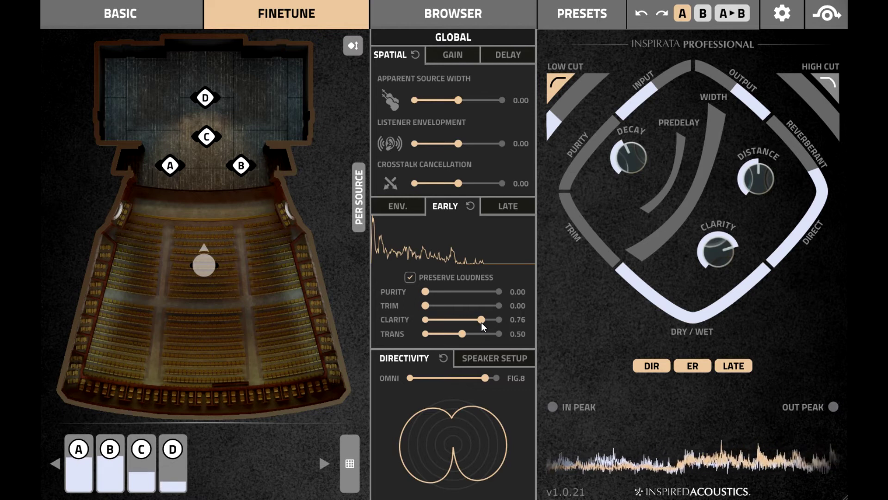
left_click_drag(481, 322, 441, 322)
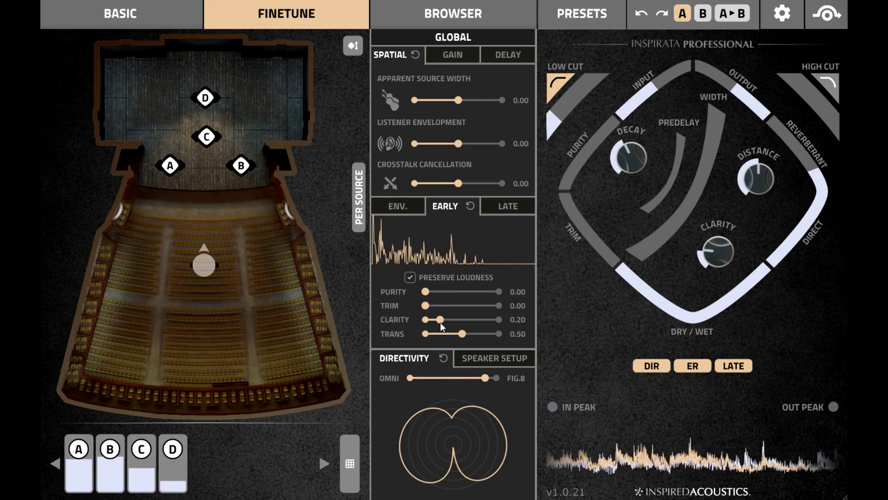
left_click_drag(440, 322, 460, 328)
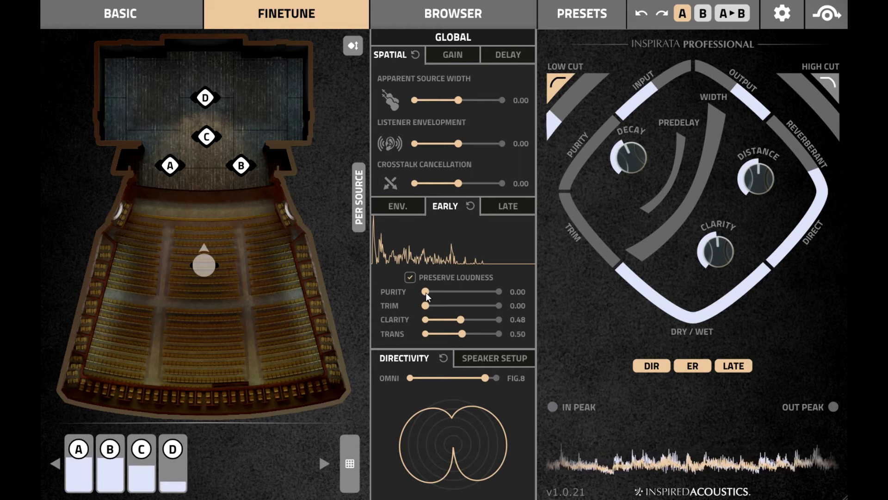
left_click_drag(425, 291, 496, 293)
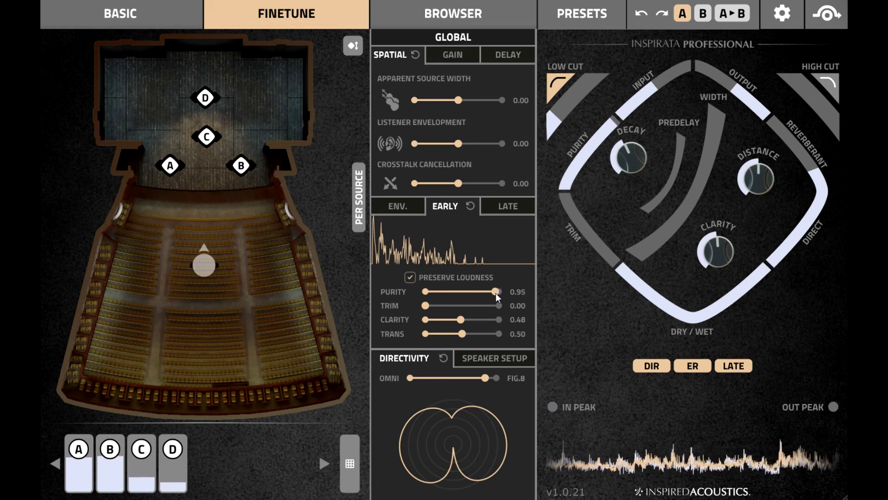
left_click_drag(496, 293, 426, 293)
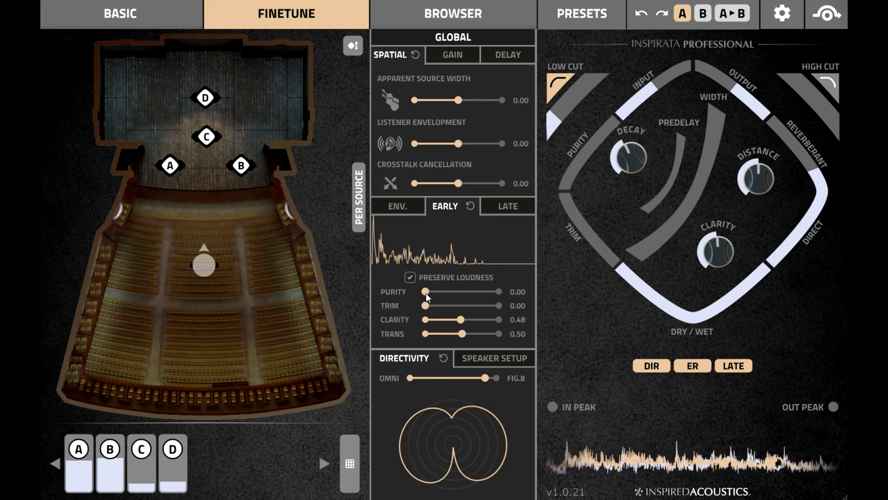
left_click_drag(425, 292, 512, 293)
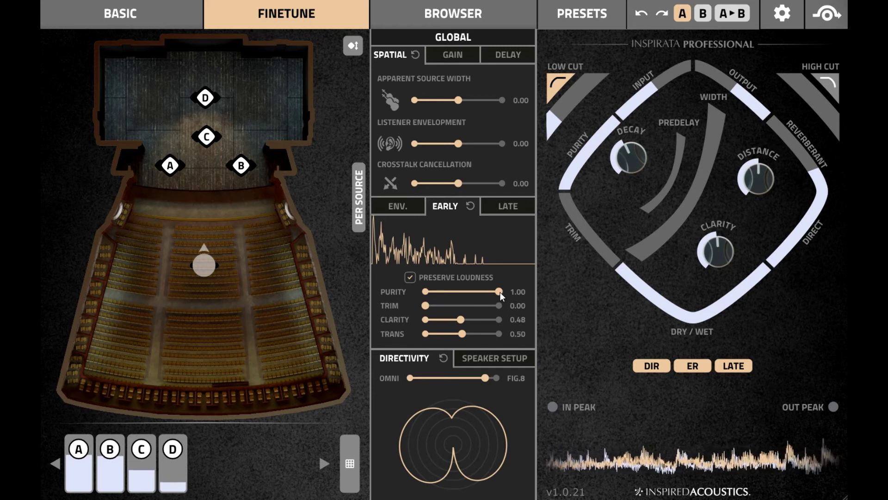
left_click_drag(500, 293, 387, 296)
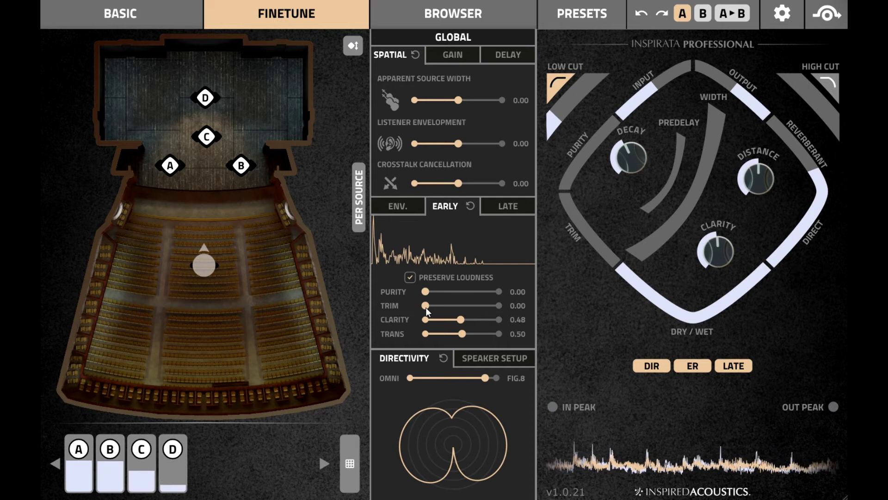
mouse_move(425, 308)
left_mouse_down()
mouse_move(450, 308)
mouse_move(414, 306)
left_mouse_up()
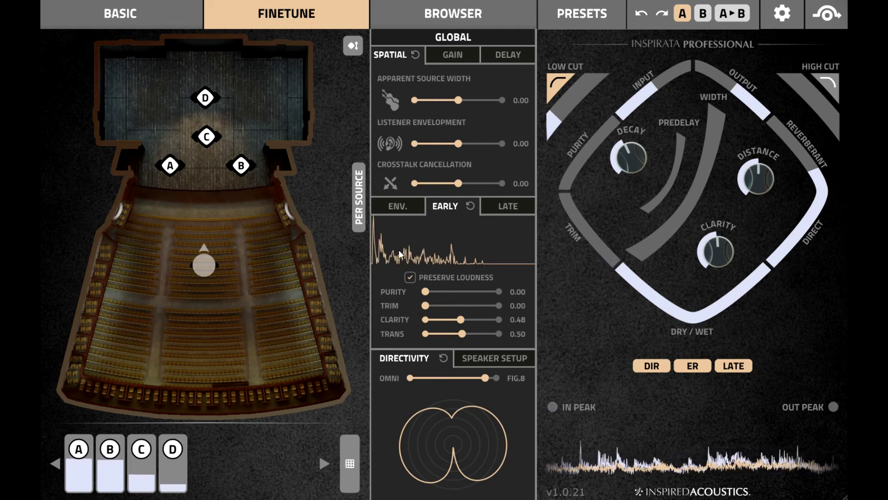
Show the ENV. graph, reshape its envelope points, then reset the curve to flat
left_click(389, 209)
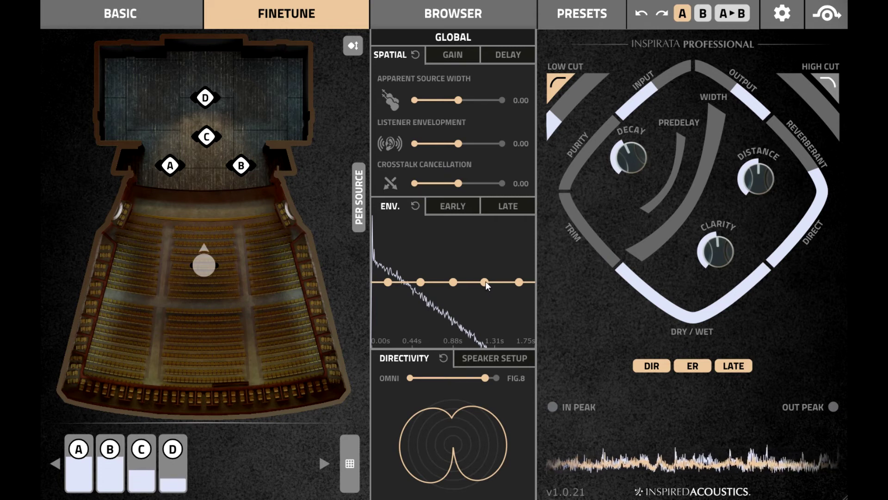
left_click_drag(485, 283, 485, 258)
left_click_drag(521, 285, 518, 254)
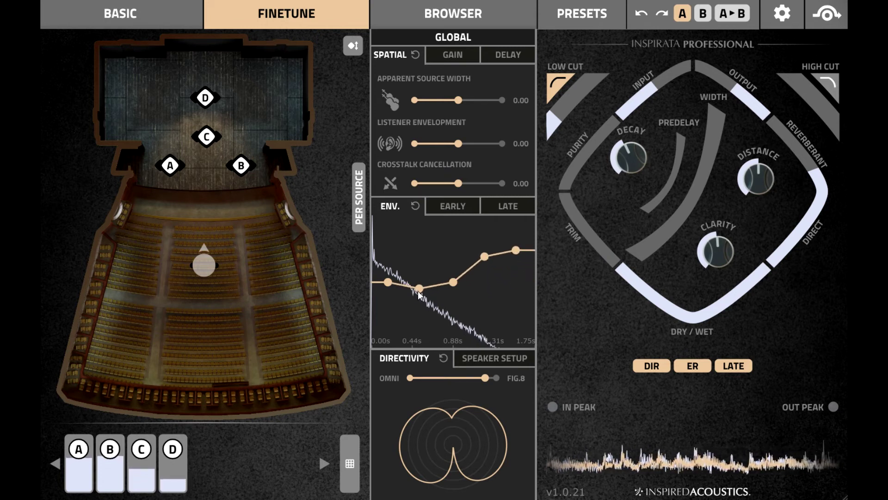
mouse_move(452, 282)
left_mouse_down()
mouse_move(449, 269)
mouse_move(419, 310)
left_mouse_up()
left_click_drag(388, 284, 384, 317)
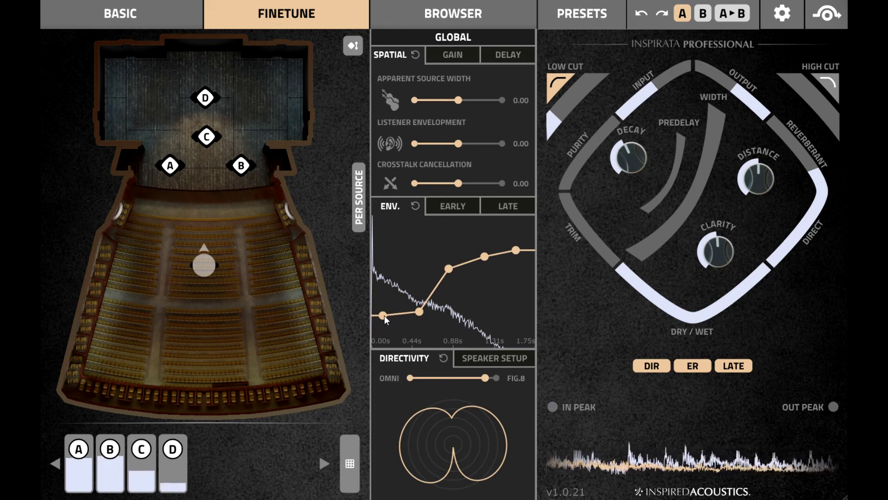
left_click_drag(383, 314, 385, 306)
left_click(410, 205)
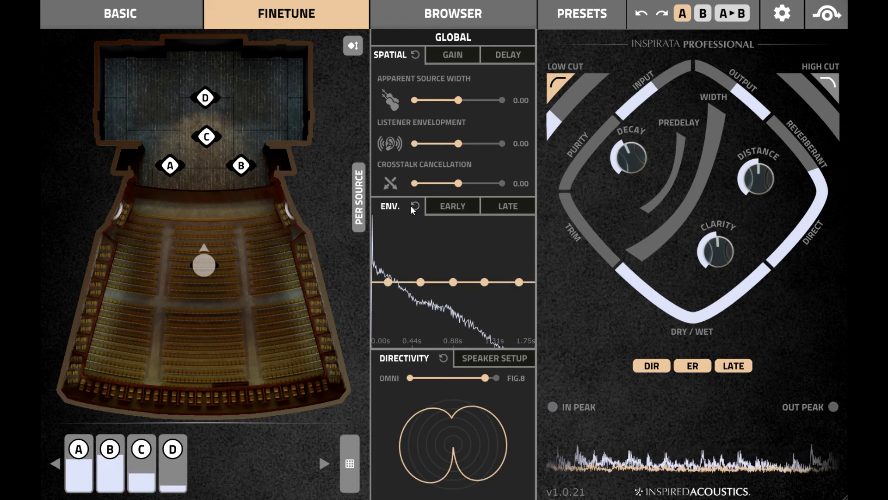
Show the late decay bands and tilt the decay line so 16 kHz decays in 0.20 s
left_click(497, 208)
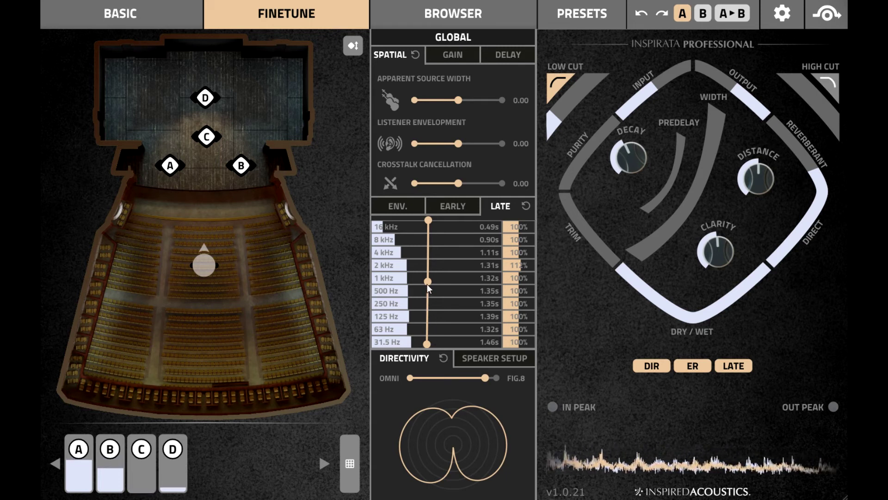
mouse_move(428, 280)
left_mouse_down()
mouse_move(439, 281)
mouse_move(394, 279)
mouse_move(468, 284)
left_mouse_up()
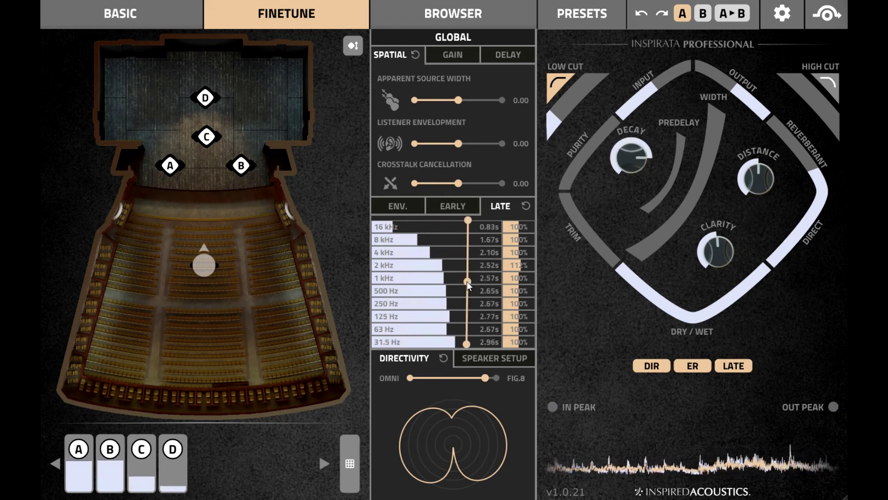
left_click_drag(467, 280, 432, 279)
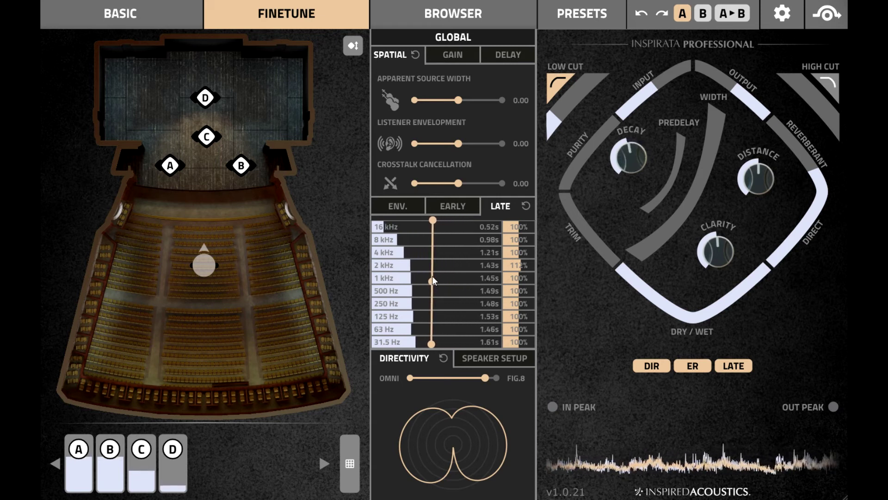
left_click(434, 220)
left_click_drag(436, 220, 440, 222)
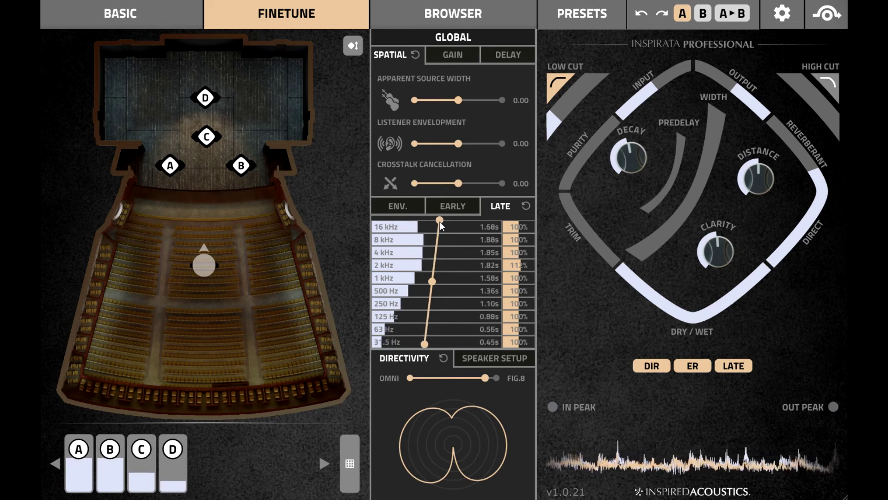
left_click_drag(439, 222, 429, 223)
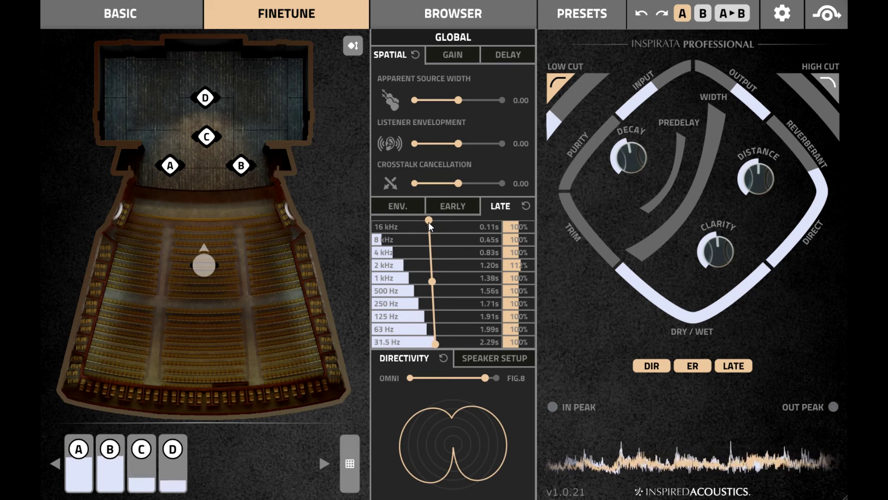
left_click_drag(429, 222, 431, 223)
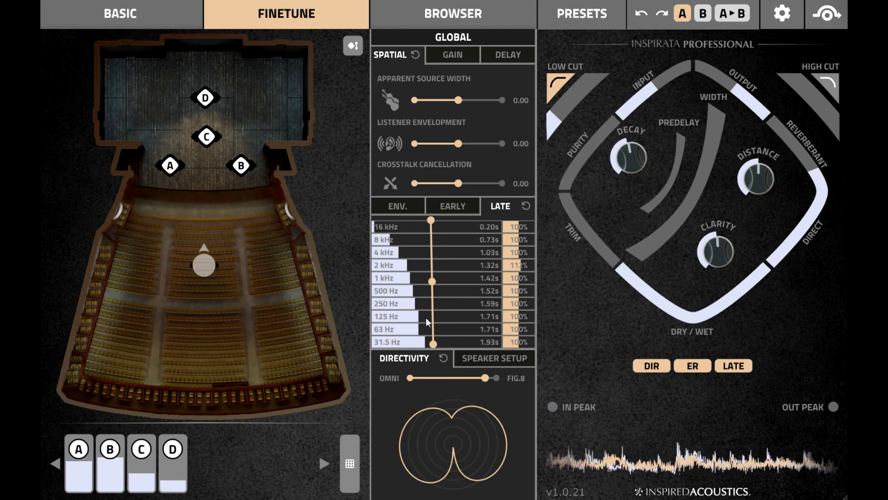
Lower the 31.5 Hz and 250 Hz band levels and slightly boost 4 kHz
mouse_move(417, 343)
left_mouse_down()
mouse_move(393, 342)
mouse_move(429, 315)
mouse_move(510, 317)
mouse_move(389, 321)
mouse_move(368, 333)
left_mouse_up()
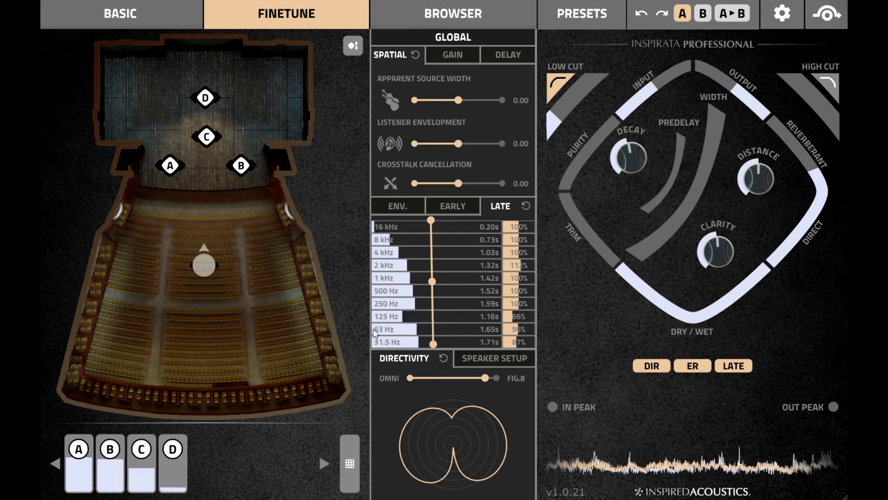
left_click_drag(419, 303, 410, 302)
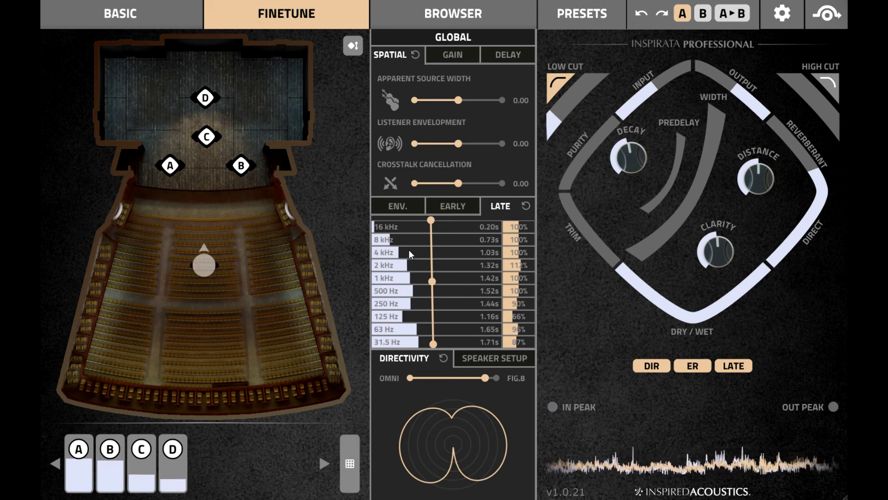
left_click_drag(408, 250, 421, 251)
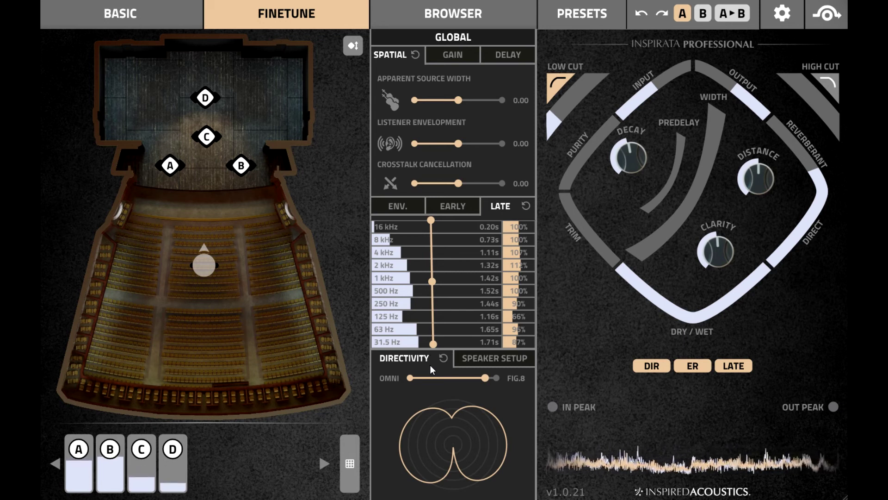
Sweep Directivity between OMNI and FIG.8, leaving it just short of figure-8
left_click_drag(484, 381, 481, 382)
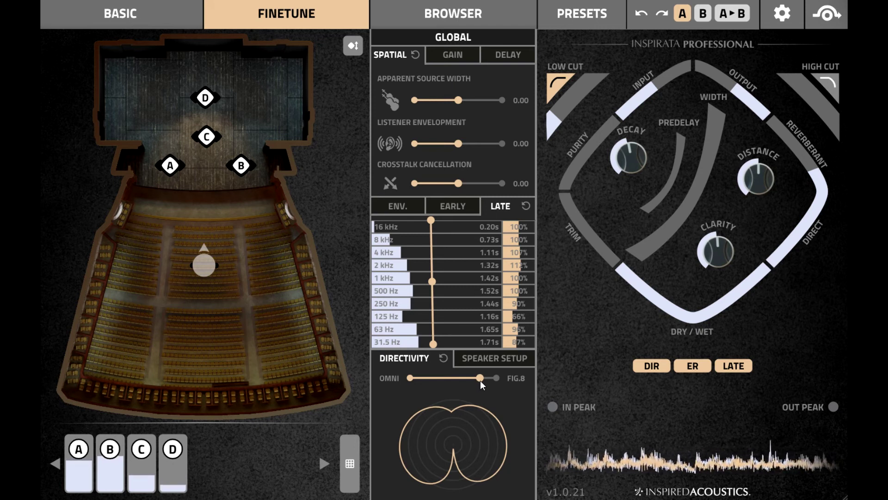
left_click_drag(480, 381, 422, 384)
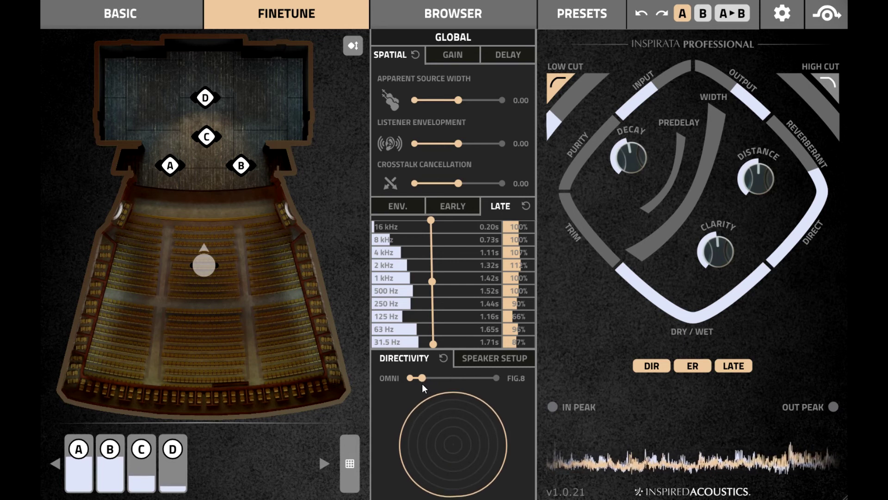
left_click_drag(422, 384, 461, 382)
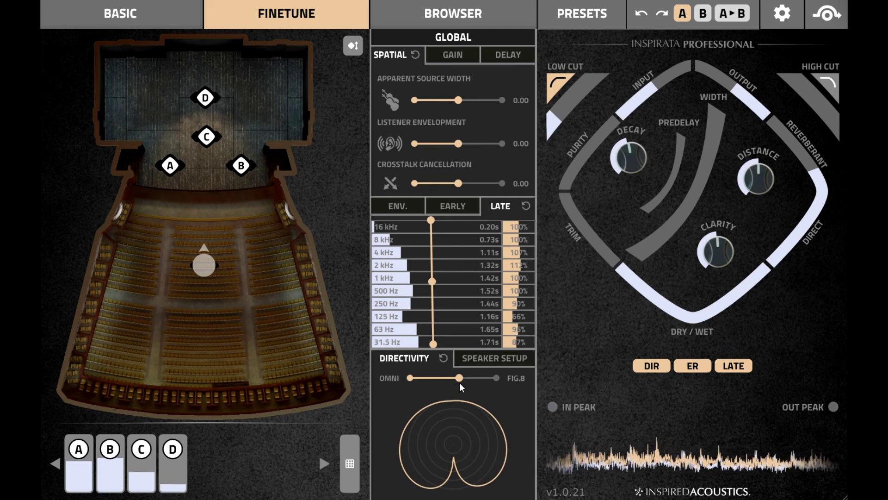
left_click_drag(461, 382, 499, 383)
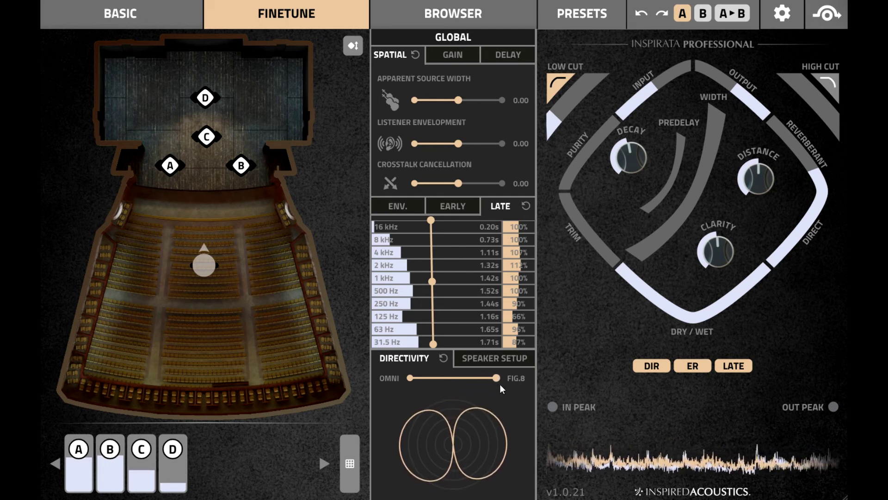
left_click_drag(500, 384, 419, 387)
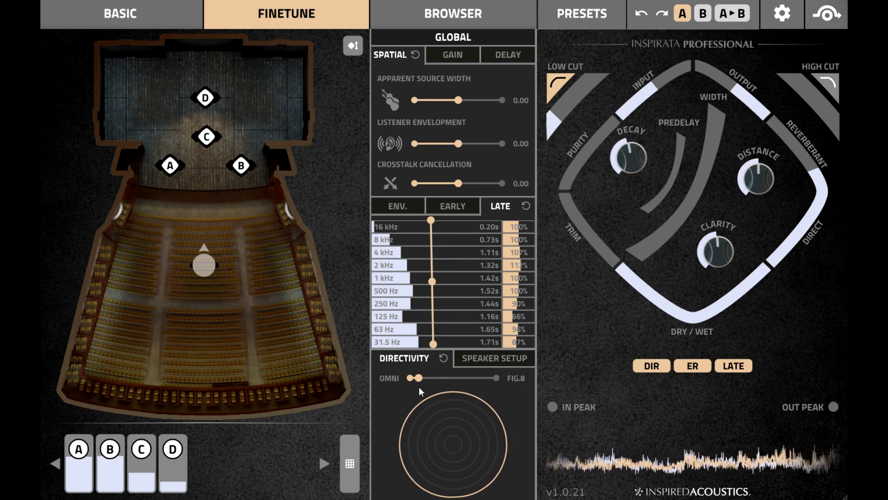
left_click_drag(418, 386, 484, 388)
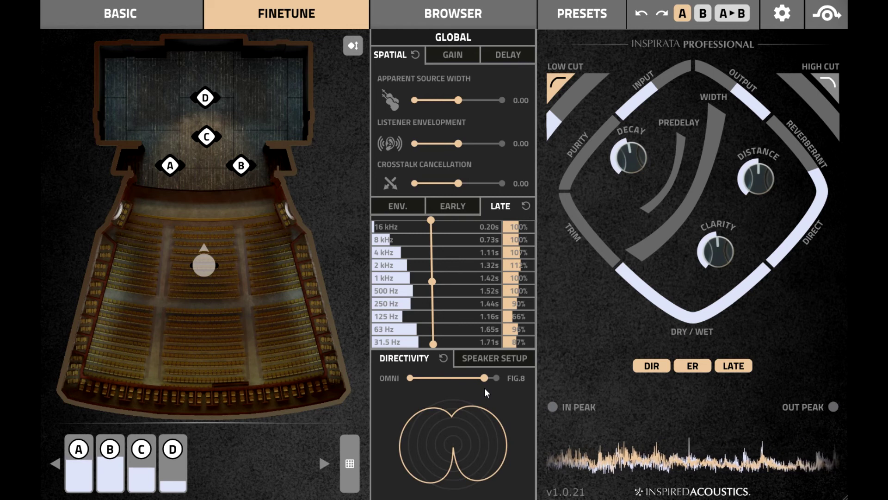
mouse_move(485, 390)
left_mouse_down()
mouse_move(445, 389)
mouse_move(488, 390)
left_mouse_up()
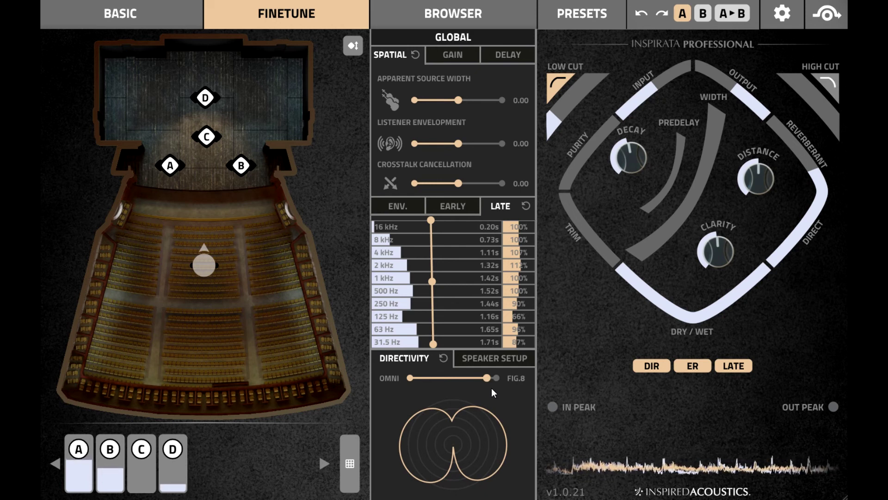
Show the speaker setup, keep the stereo layout, and rotate both speakers toward the front
left_click(499, 361)
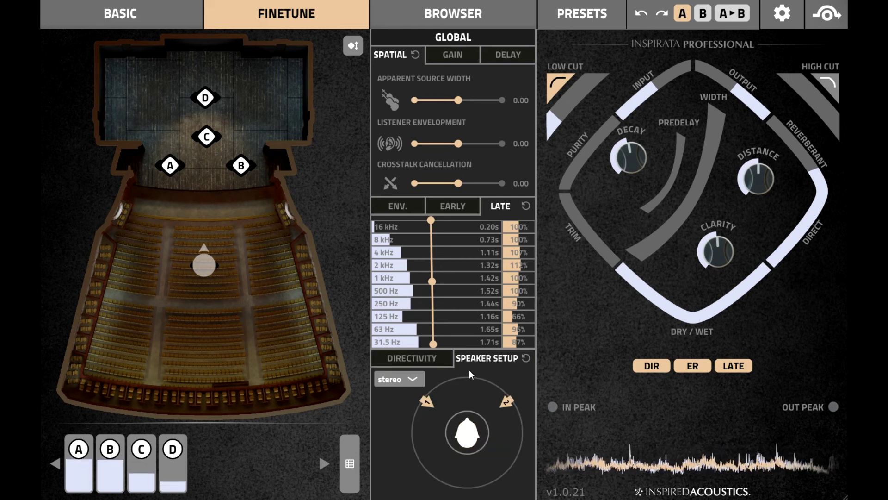
left_click(421, 378)
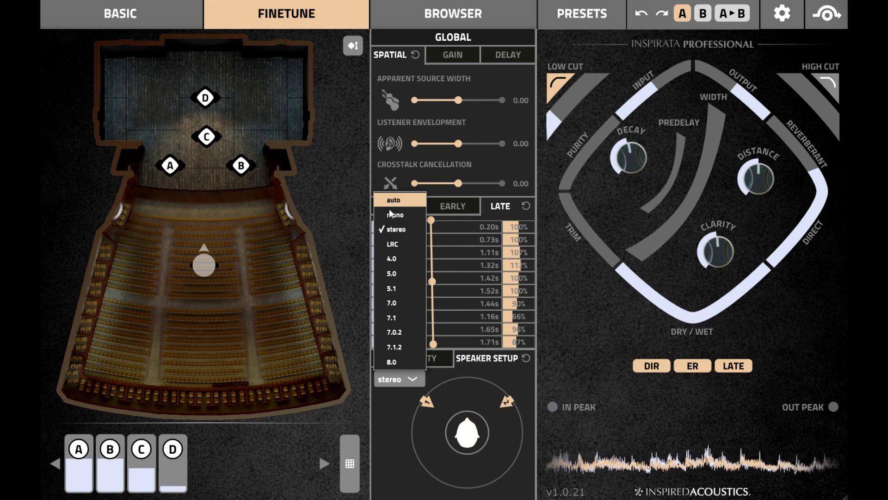
left_click(417, 380)
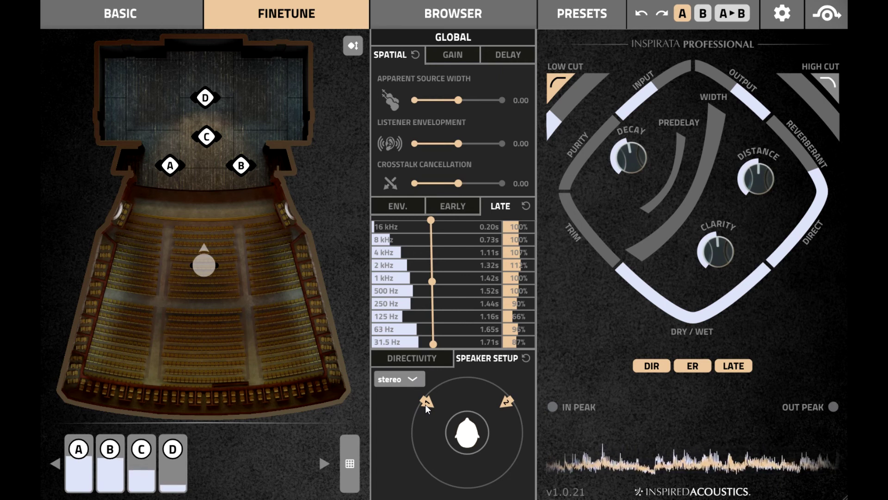
left_click_drag(425, 405, 423, 403)
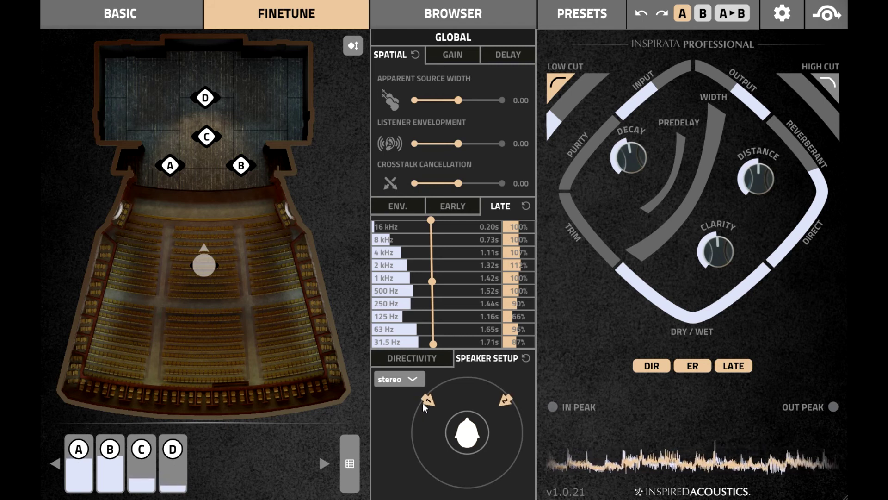
mouse_move(422, 402)
left_mouse_down()
mouse_move(421, 425)
mouse_move(414, 367)
mouse_move(418, 399)
left_mouse_up()
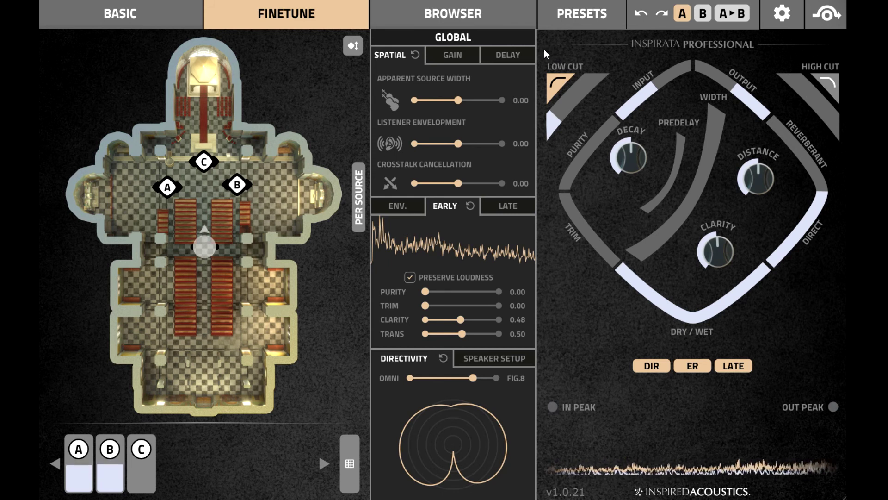
Show the Global GAIN settings and the PER SOURCE offsets for sources A and B
left_click(444, 58)
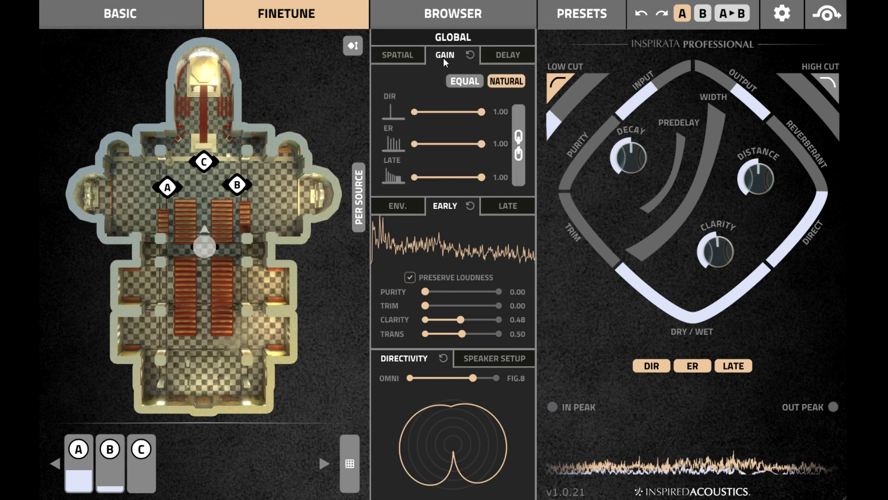
left_click(360, 205)
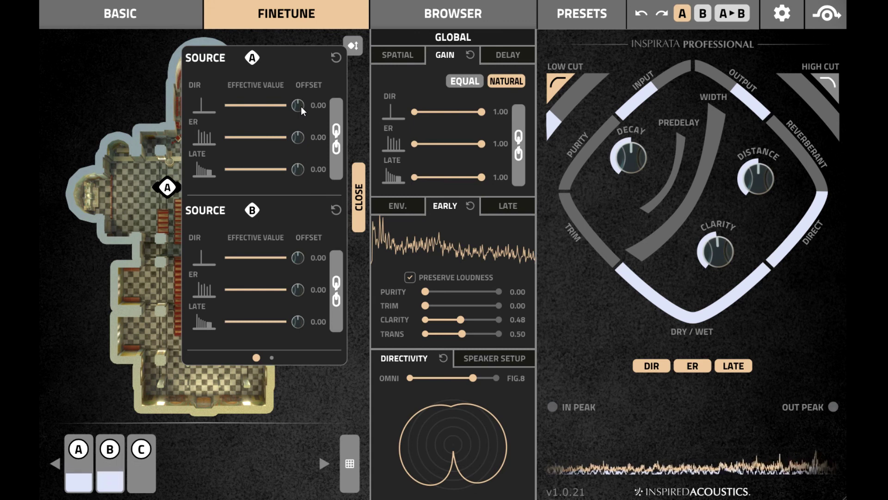
Set source A direct and source B early and late offsets to -1.00, checking Source C
left_click_drag(301, 106, 310, 210)
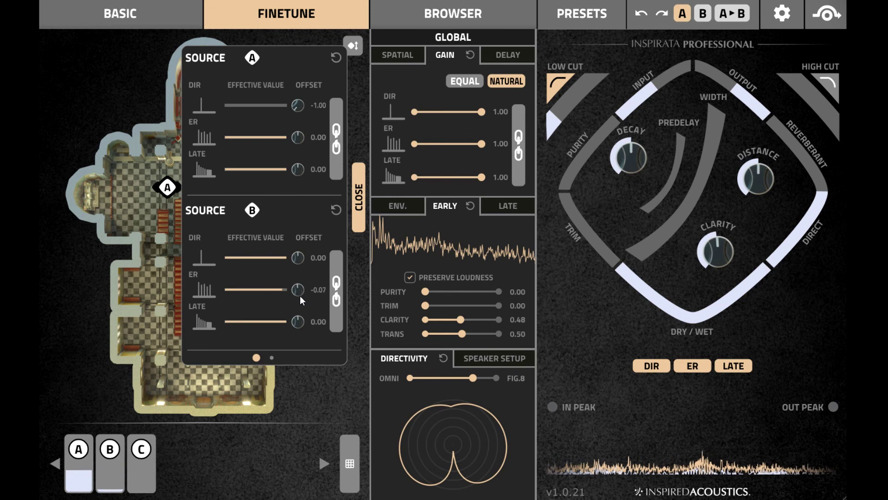
left_click_drag(300, 296, 297, 404)
left_click_drag(299, 321, 296, 450)
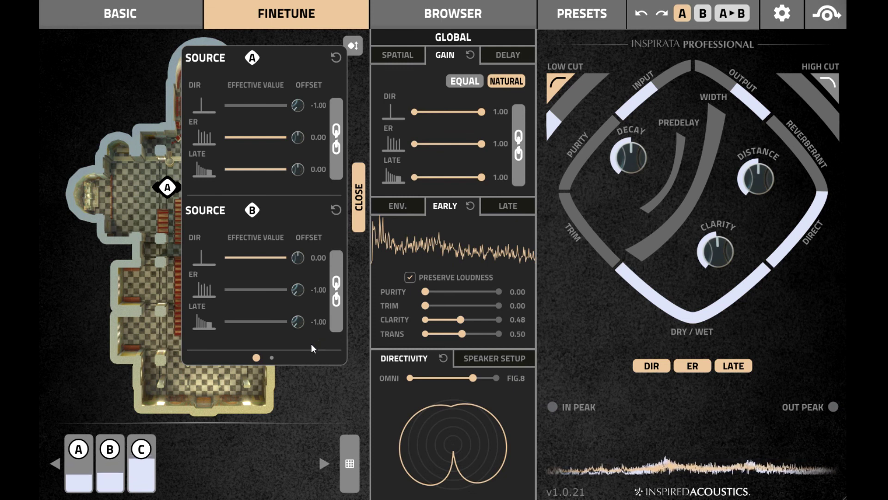
left_click(272, 357)
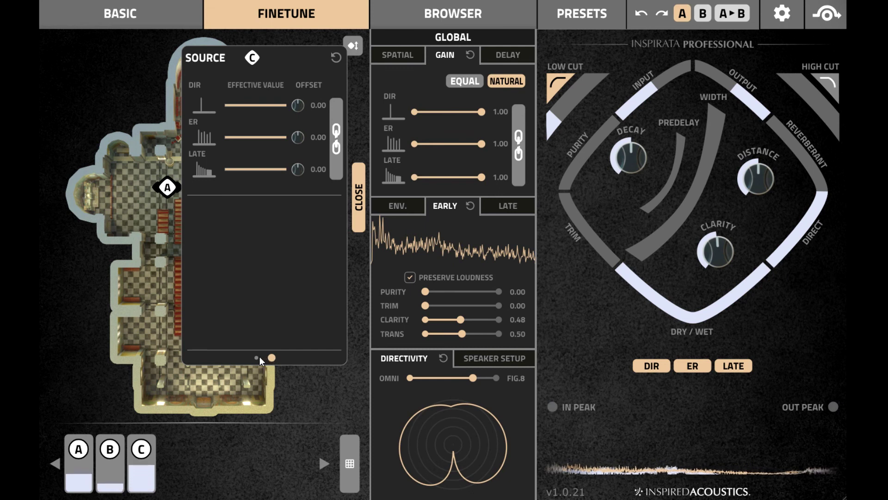
left_click(260, 356)
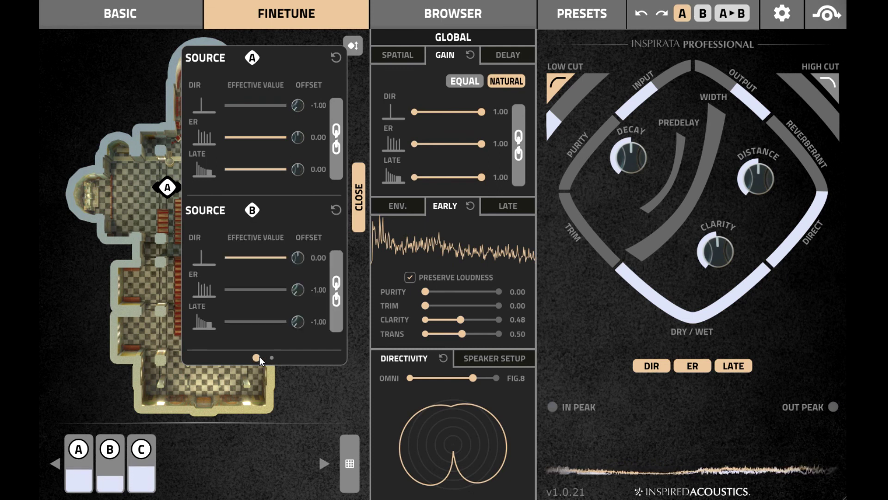
Reset the source A and B offsets to zero and show per-source SPATIAL width offsets
left_click(338, 209)
left_click(337, 59)
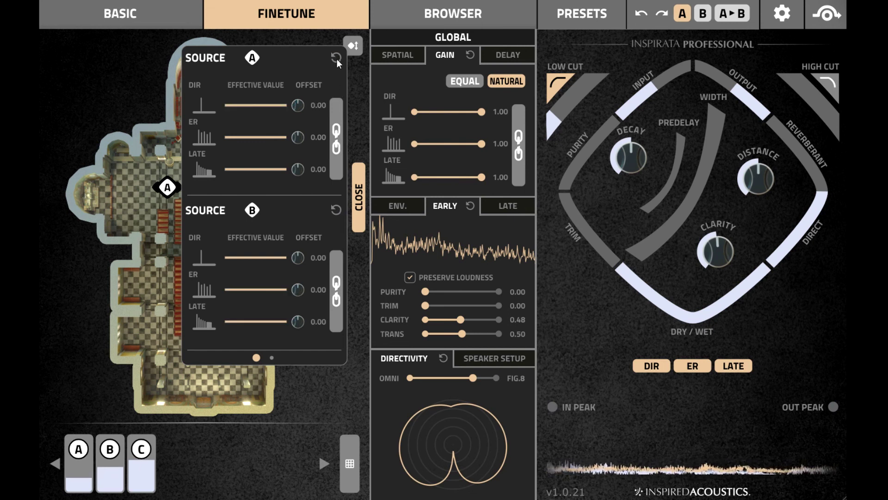
left_click(407, 60)
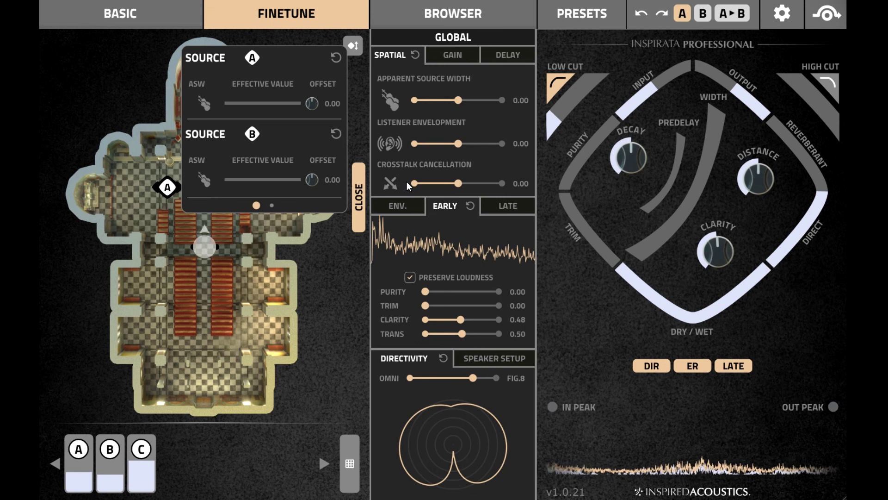
Show the DELAY setup, then the LATE, EARLY and envelope views for sources A and B
left_click(502, 57)
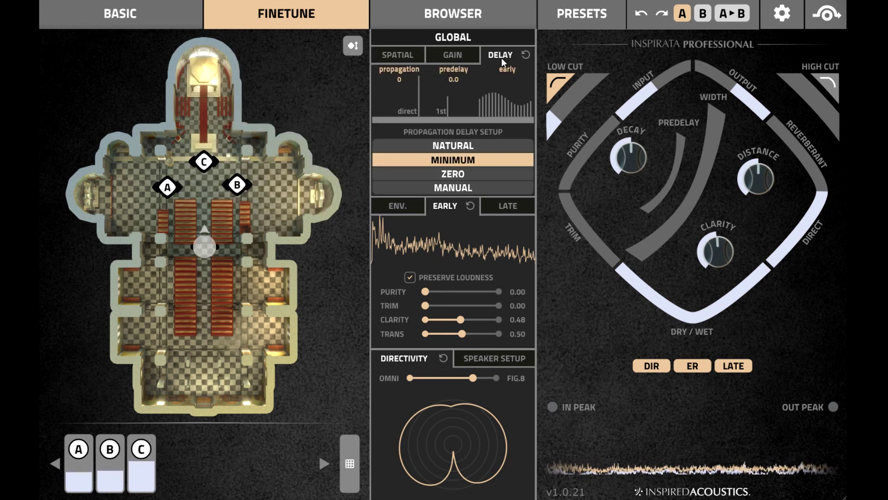
left_click(491, 209)
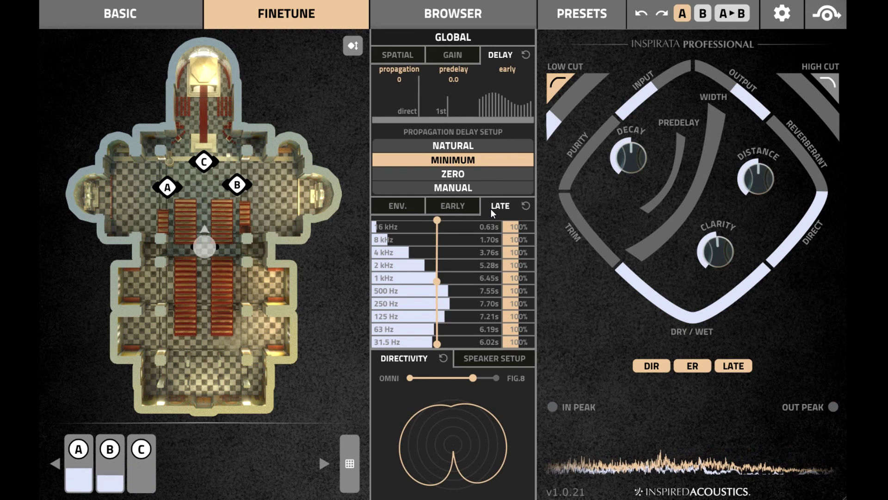
left_click(459, 209)
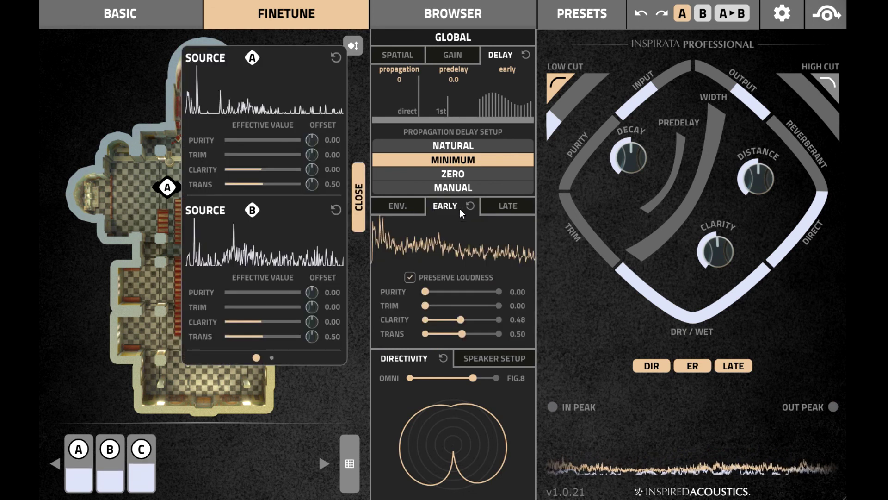
left_click(393, 209)
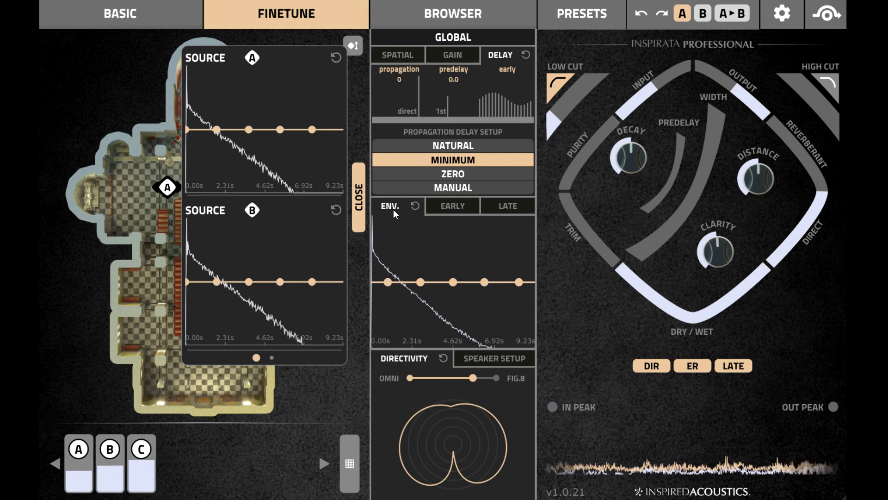